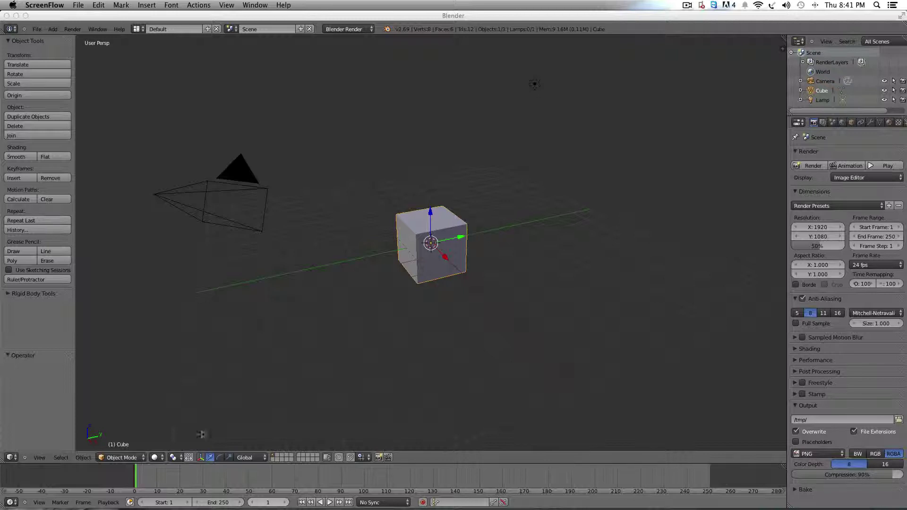
Switch the viewport shading to Wireframe and back to Solid.
left_click(502, 352)
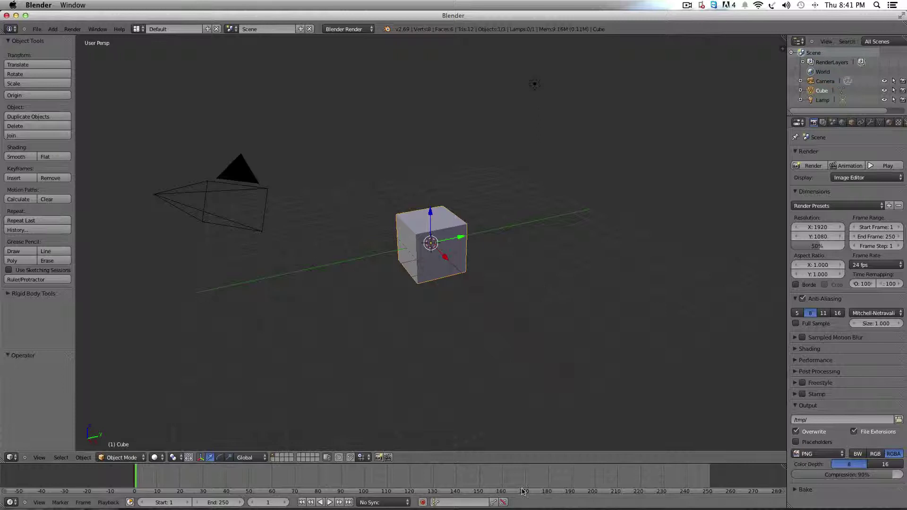
middle_click_drag(540, 399, 536, 398)
scroll(537, 397, "left", 10)
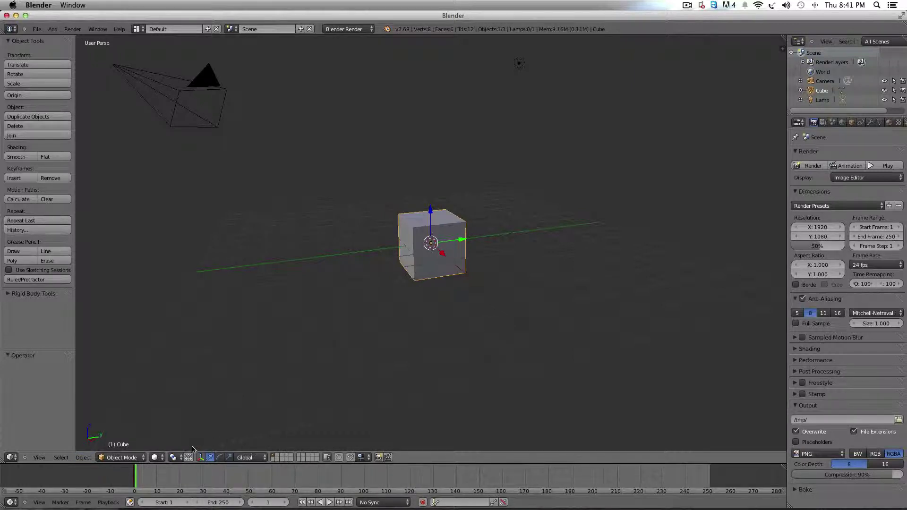
left_click(158, 457)
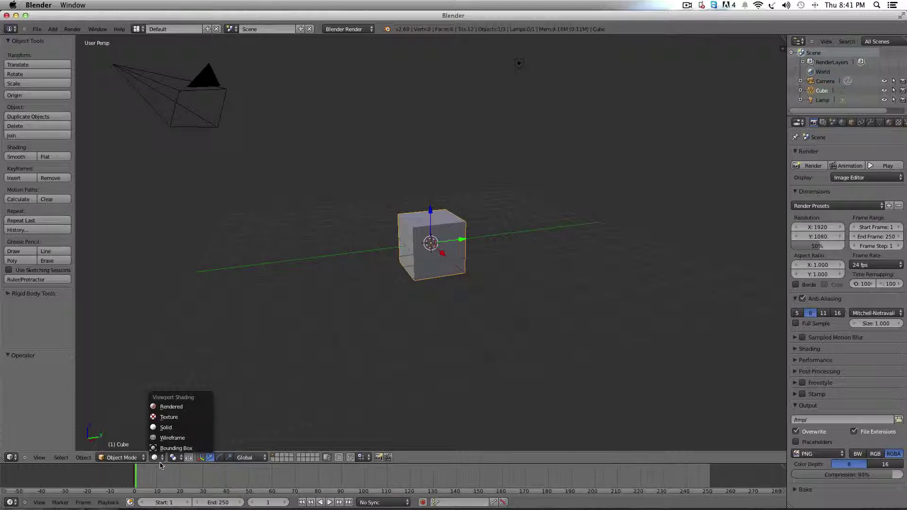
left_click(160, 458)
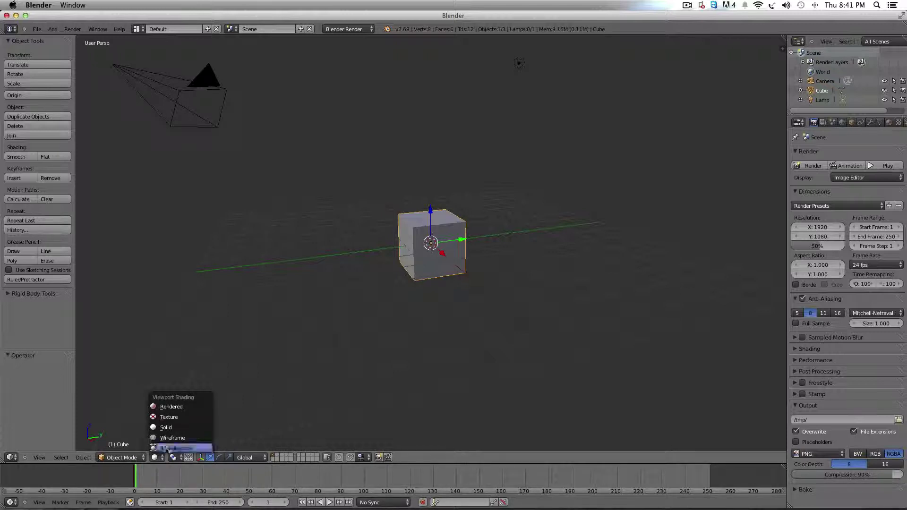
left_click(172, 439)
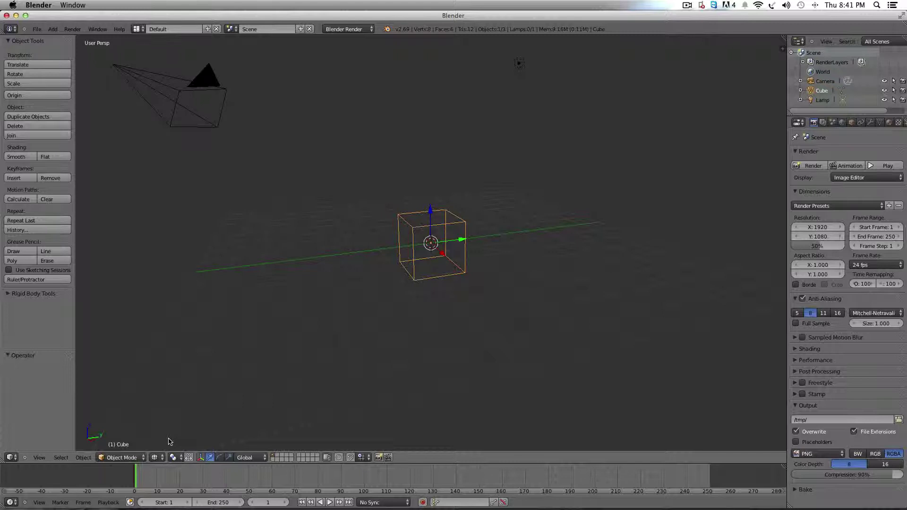
left_click(161, 457)
left_click(168, 428)
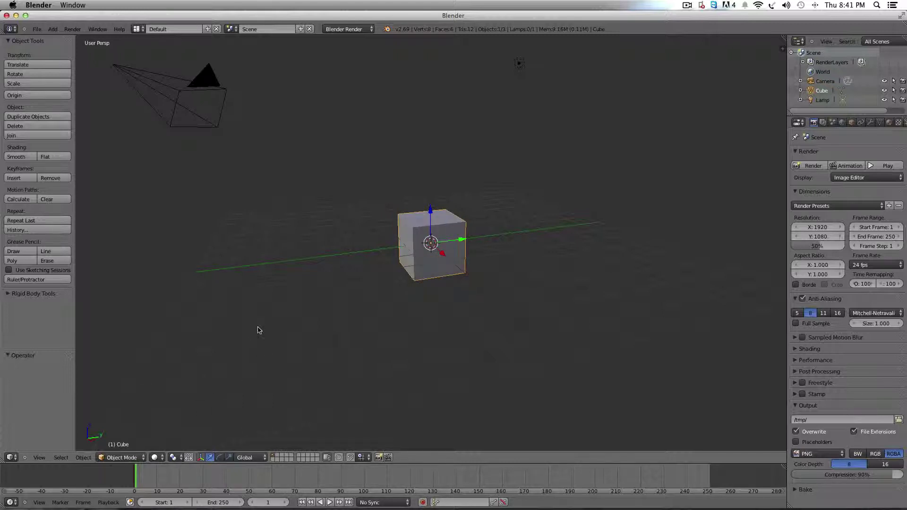
Switch the viewport shading to Texture and view the cube's lighting from another side.
left_click(154, 457)
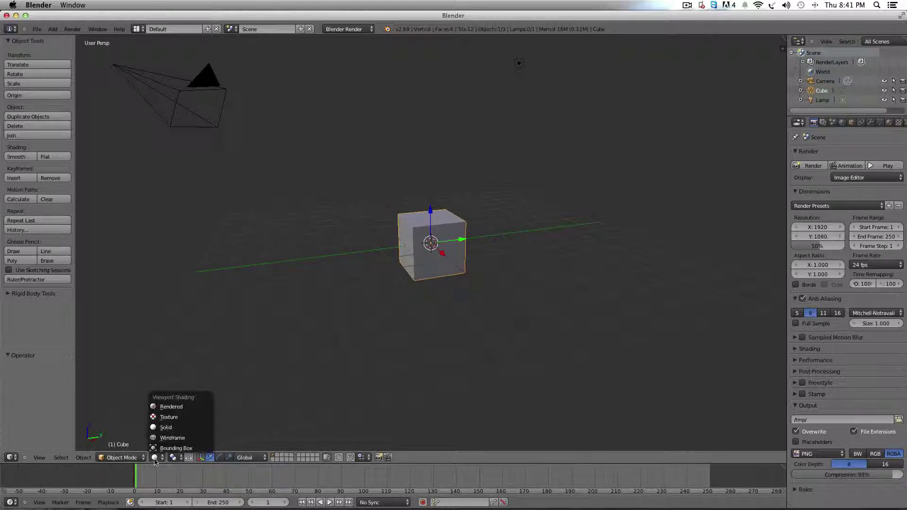
left_click(170, 418)
middle_click_drag(478, 250, 242, 370)
Switch the viewport shading to Rendered and examine the cube's lighting from above, below and around.
left_click(154, 458)
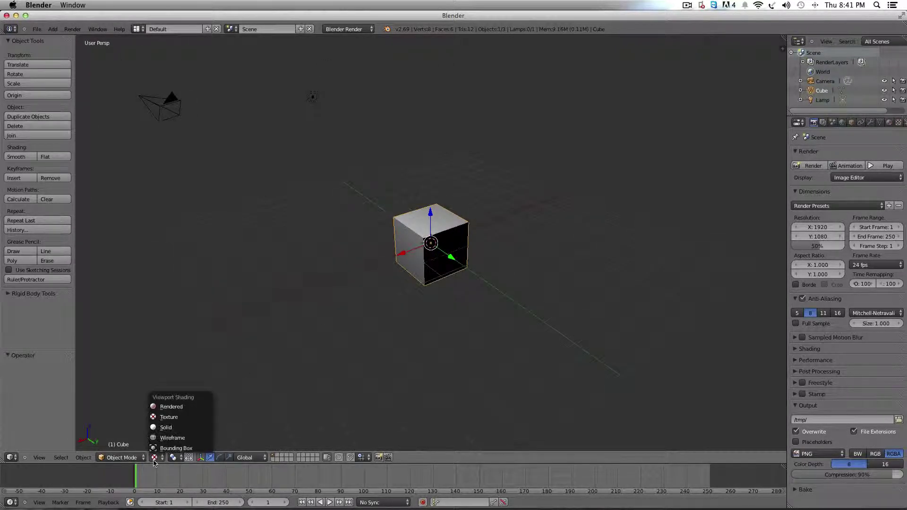
left_click(171, 407)
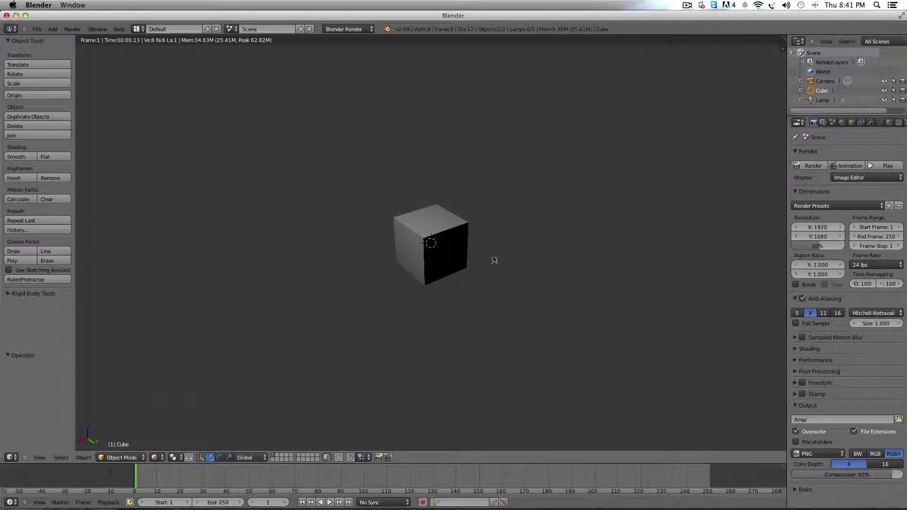
scroll(406, 322, "down", 5)
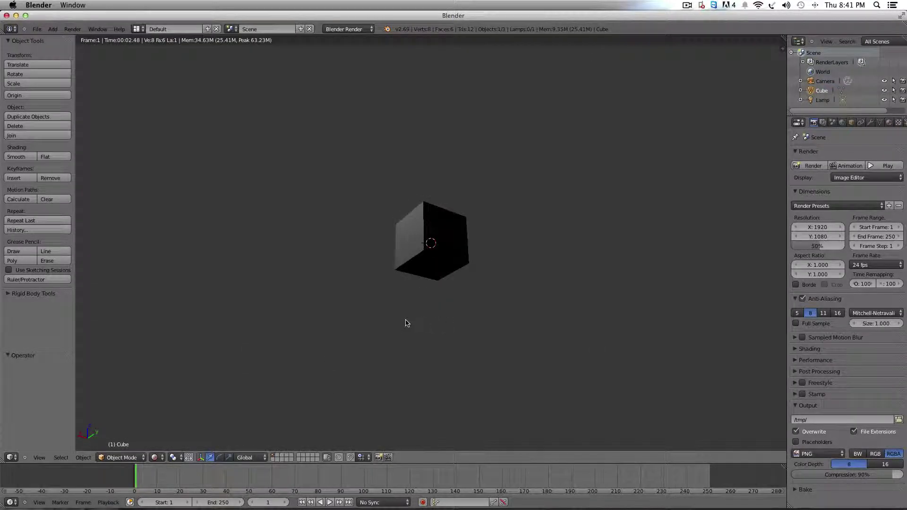
scroll(406, 321, "up", 3)
scroll(406, 322, "up", 3)
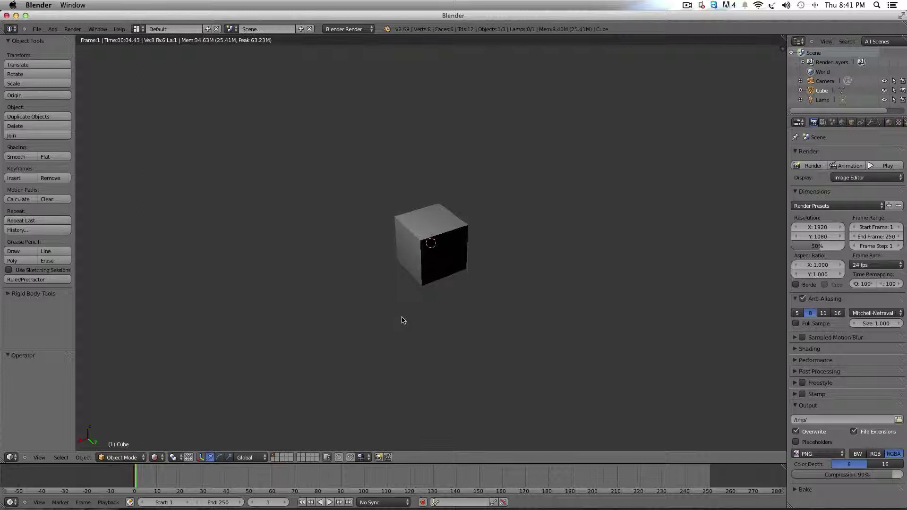
scroll(403, 319, "left", 3)
scroll(401, 320, "left", 4)
scroll(402, 320, "down", 2)
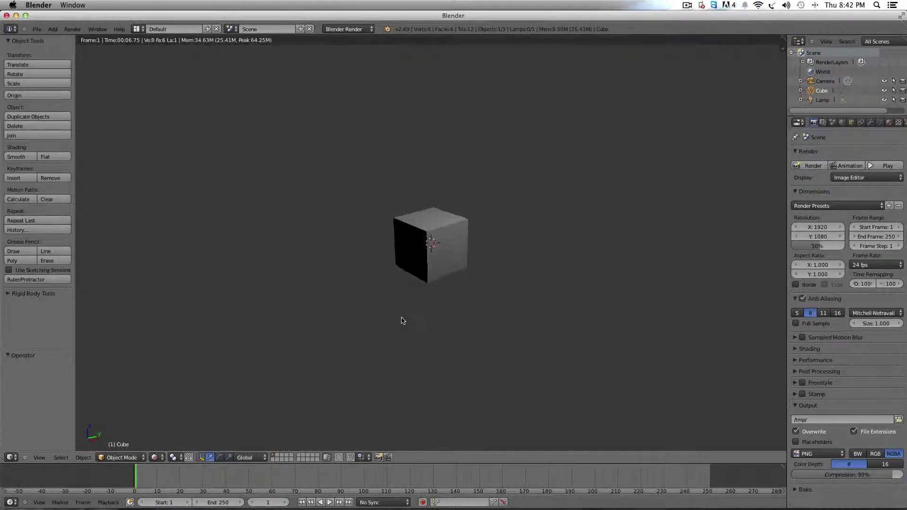
scroll(391, 288, "up", 2)
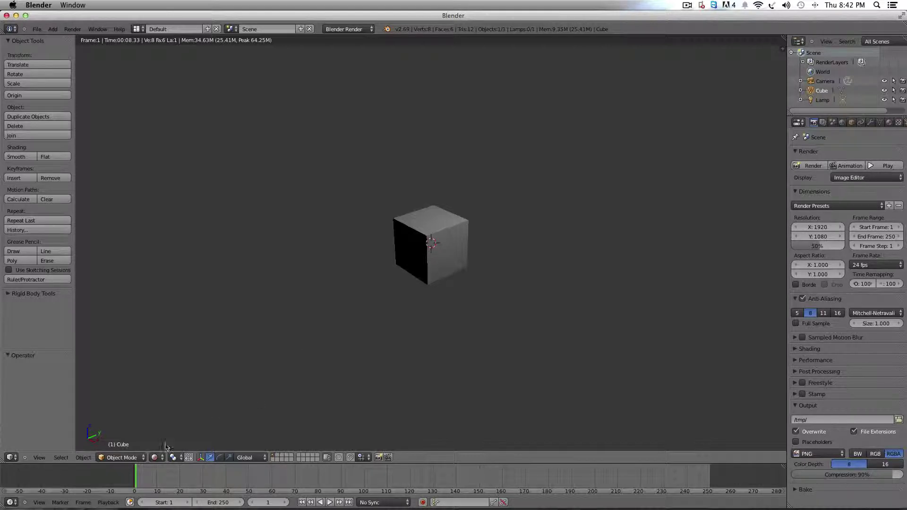
Show the scene in Bounding Box shading and return it to Solid.
left_click(156, 457)
left_click(171, 449)
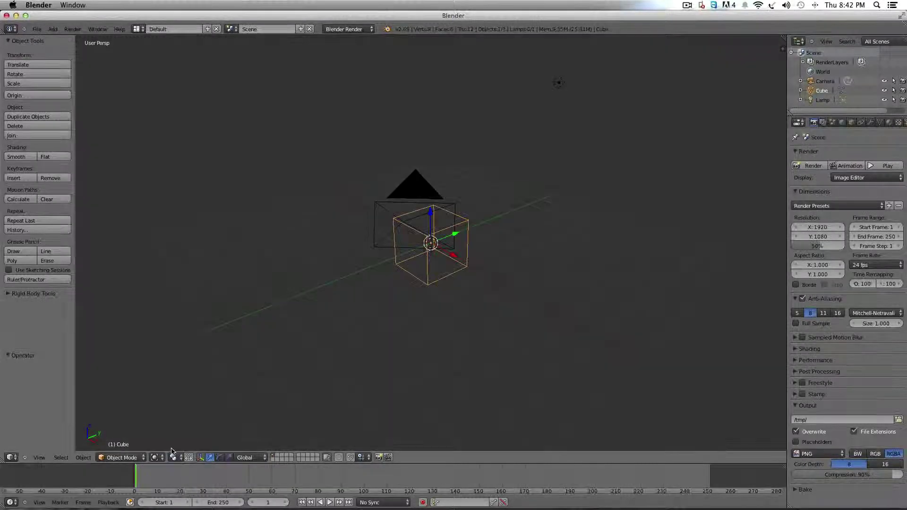
left_click(166, 427)
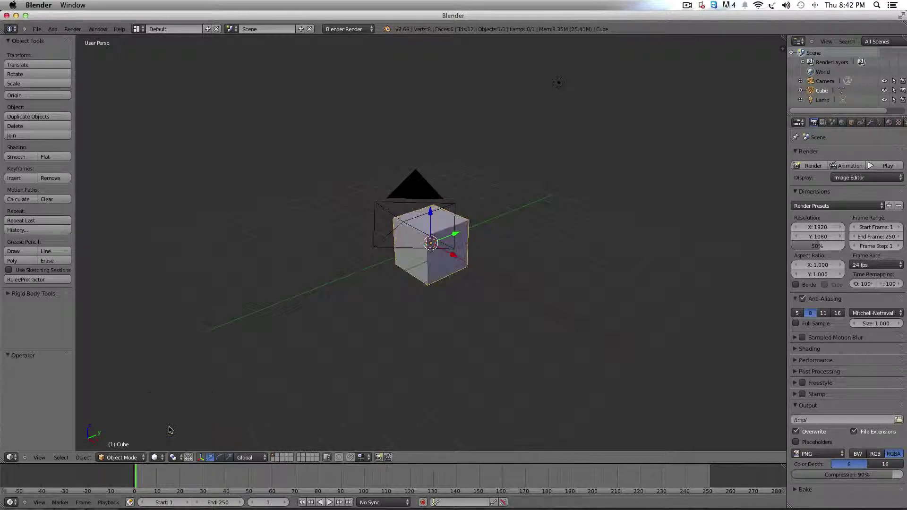
Set the viewport shading to Wireframe and change it to Bounding Box to compare the two displays.
left_click(155, 457)
left_click(170, 437)
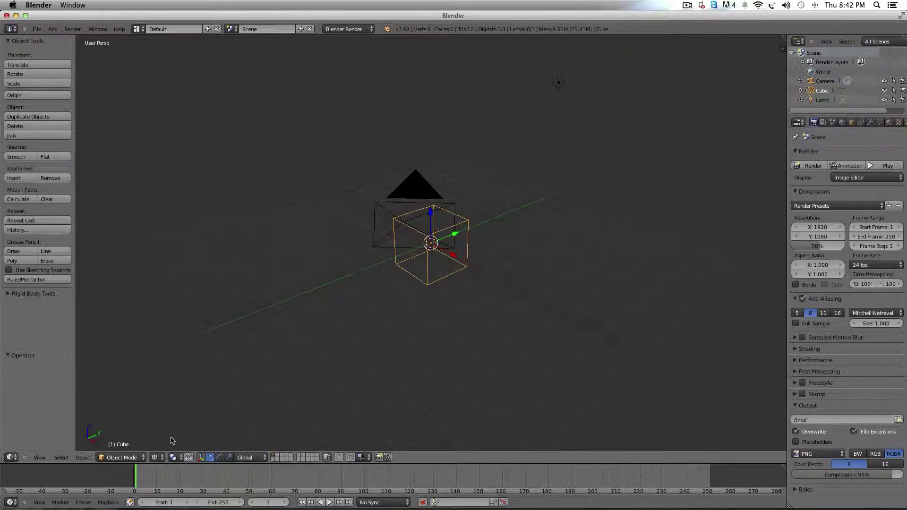
left_click(156, 457)
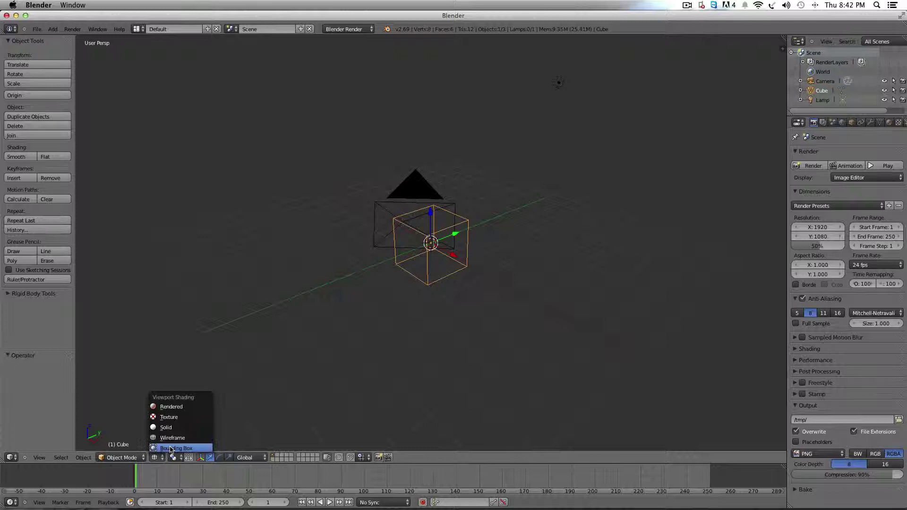
left_click(170, 449)
Change the viewport shading from Bounding Box to Wireframe and on to Solid.
left_click(156, 458)
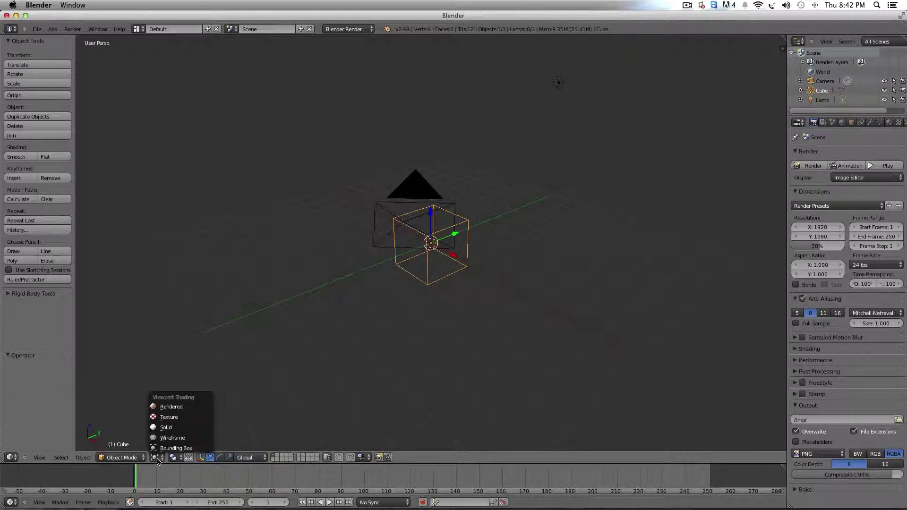
left_click(170, 438)
left_click(156, 457)
left_click(165, 427)
Set the viewport shading to Texture for the cube scene.
left_click(156, 457)
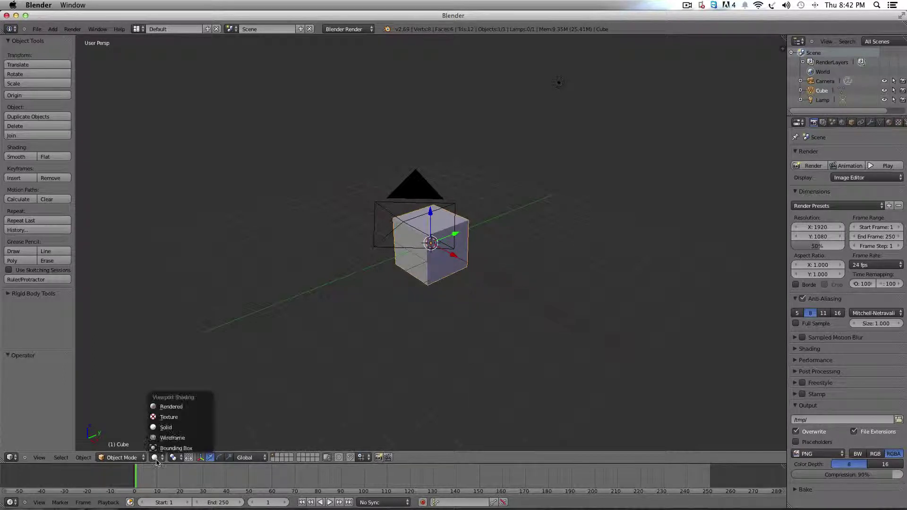
left_click(170, 417)
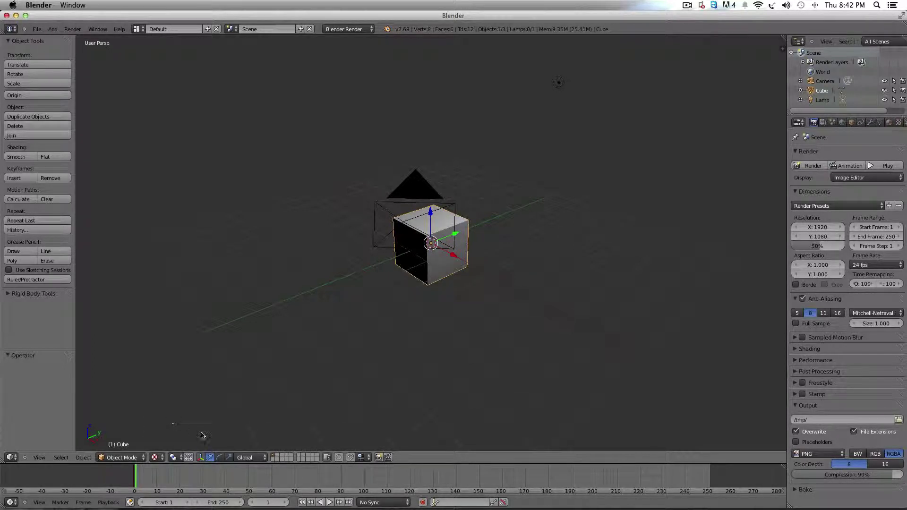
middle_click_drag(493, 272, 468, 268)
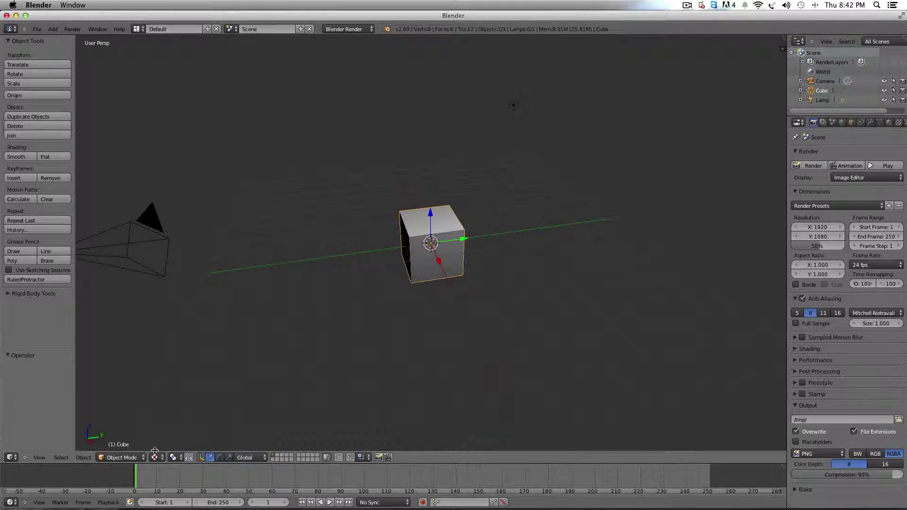
Enter Edit Mode on the cube and select only the near upper corner vertex beside its dark face.
left_click(128, 458)
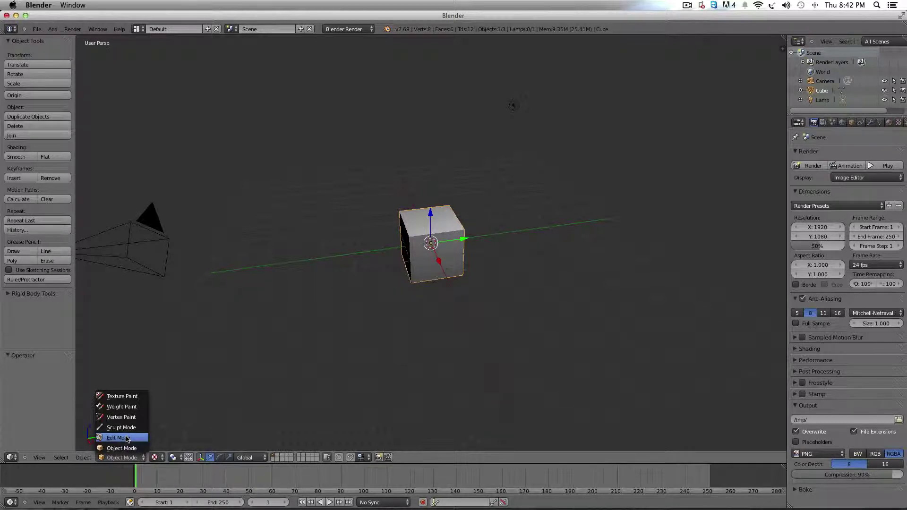
left_click(126, 439)
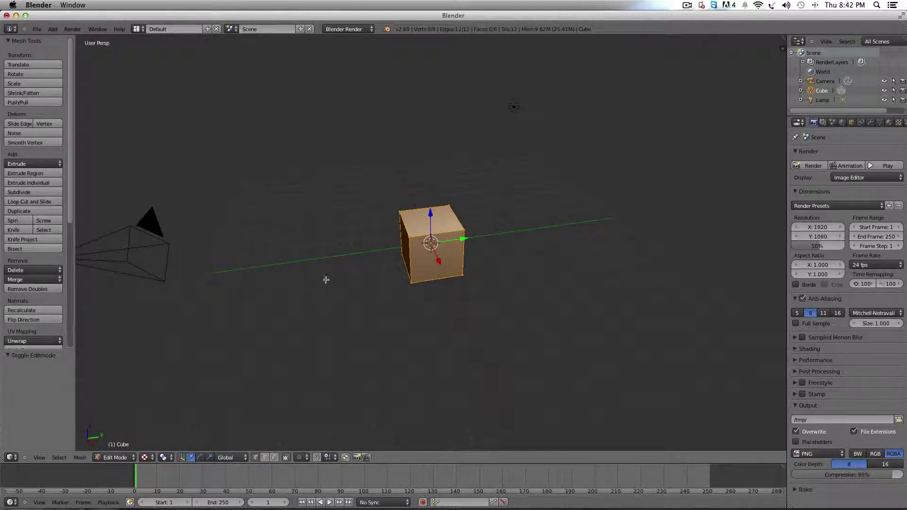
right_click(404, 238)
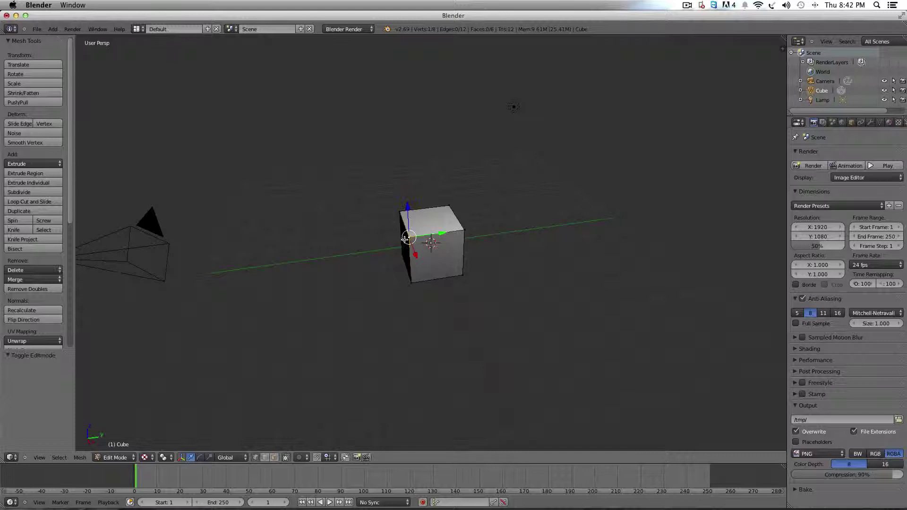
Switch the cube to Sculpt Mode and pull its far upper corner slightly outward with the Draw brush.
left_click(115, 457)
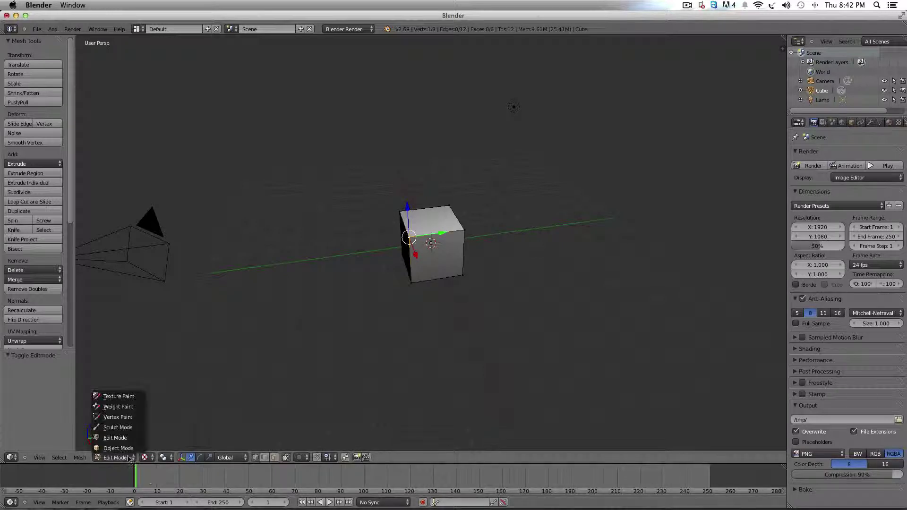
left_click(121, 427)
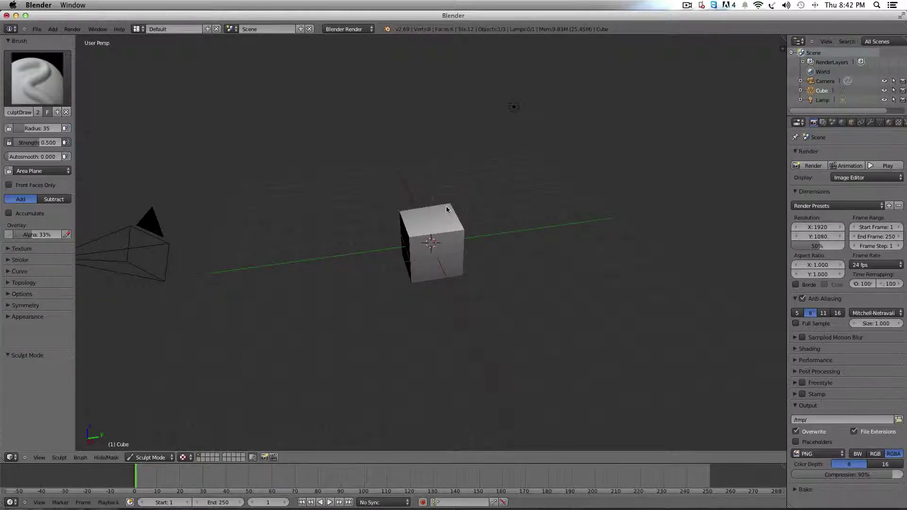
mouse_move(448, 210)
middle_mouse_down()
mouse_move(479, 224)
mouse_move(463, 215)
middle_mouse_up()
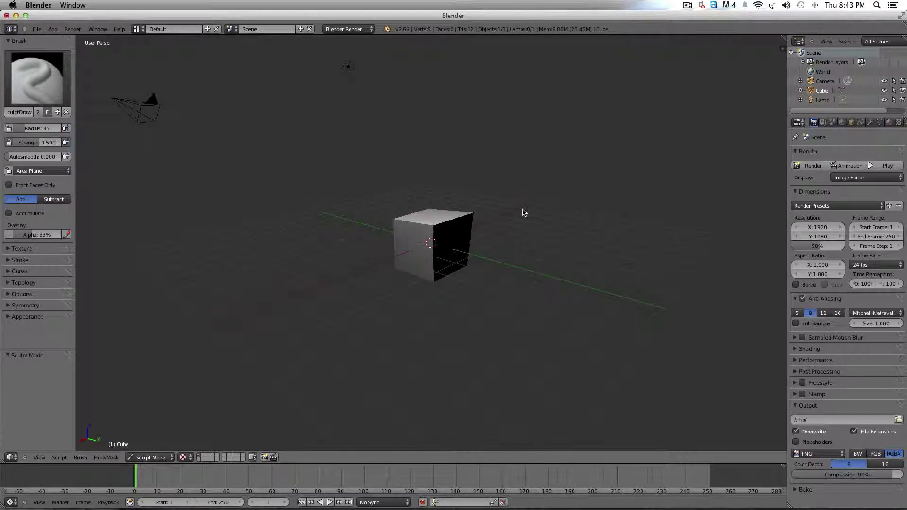
Switch the cube to Vertex Paint mode.
left_click(151, 457)
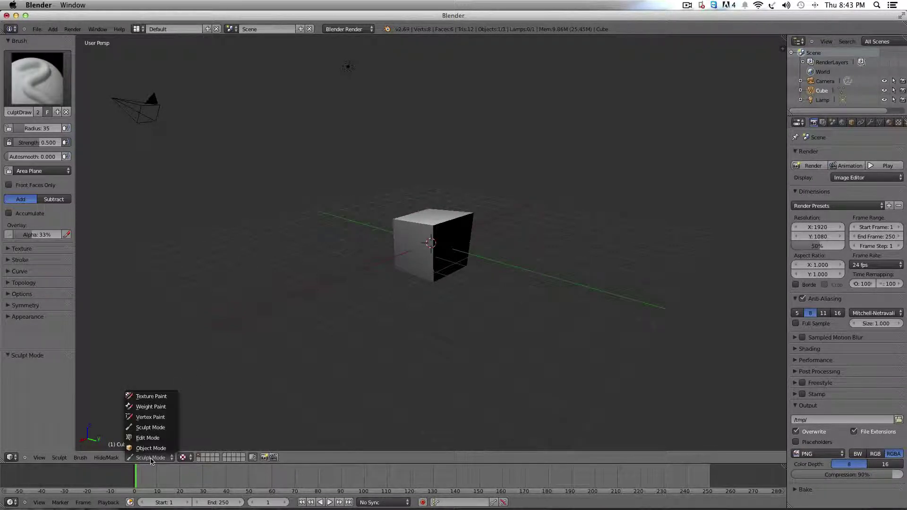
left_click(166, 417)
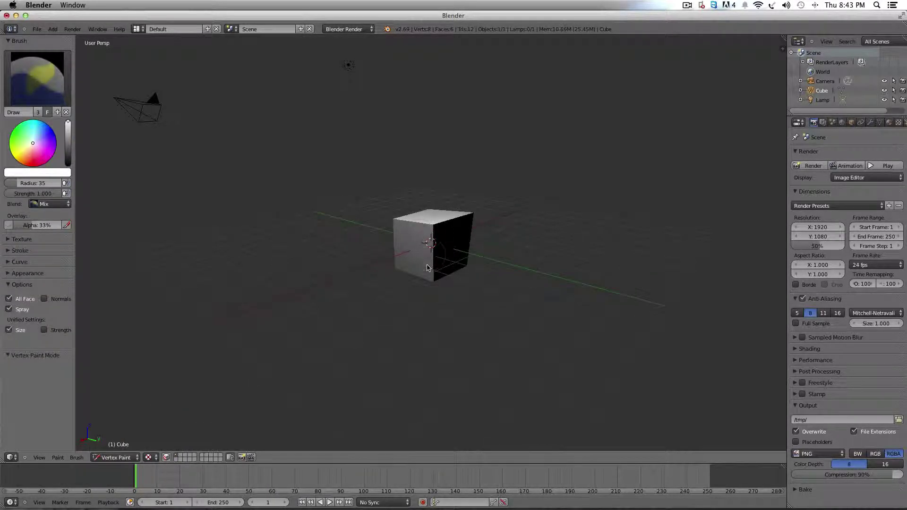
middle_click_drag(441, 196, 445, 231)
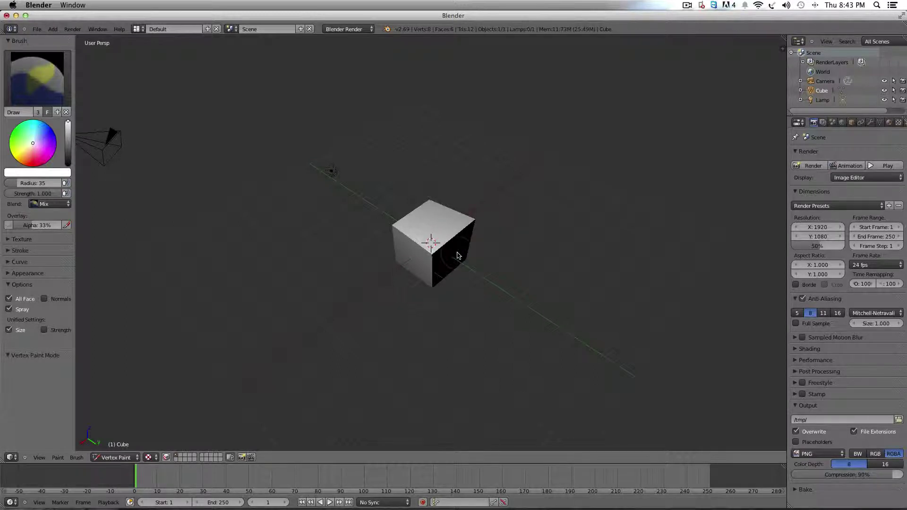
Switch the cube to Weight Paint mode and paint its top face with the Draw brush at weight 1.000.
left_click(129, 458)
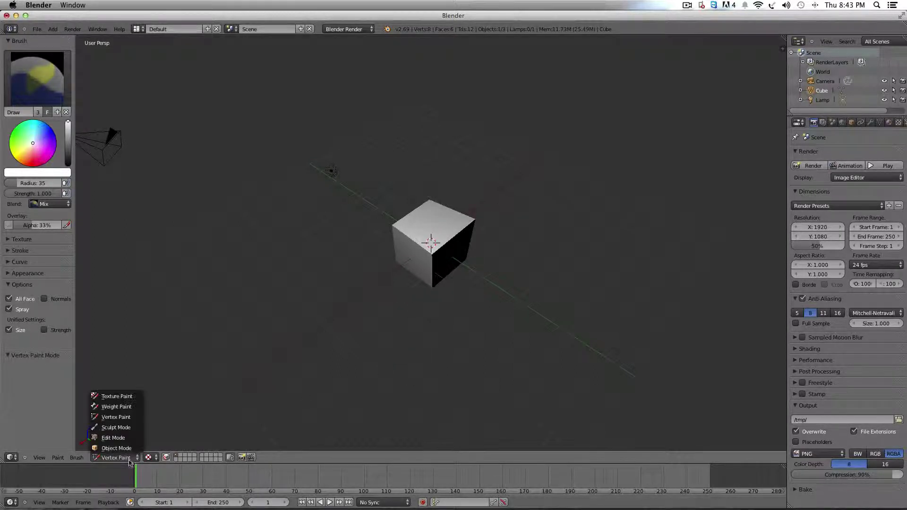
left_click(116, 407)
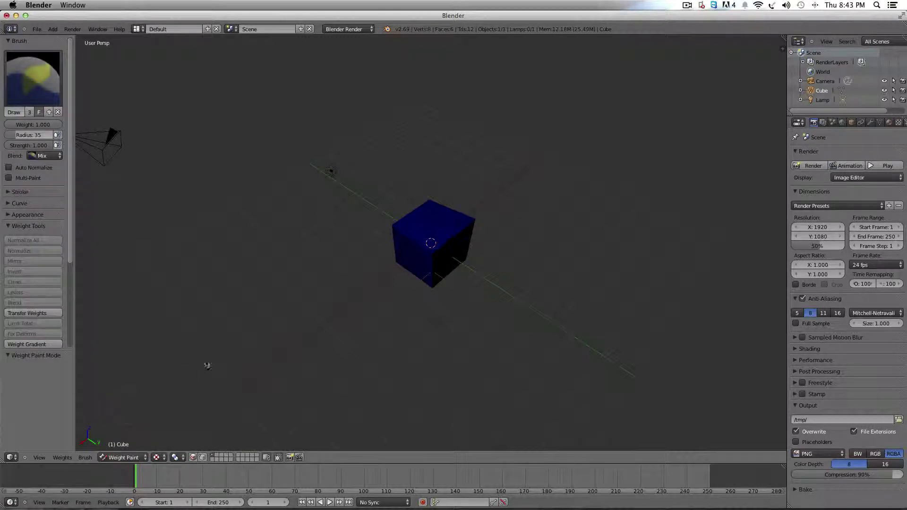
left_click_drag(443, 248, 473, 217)
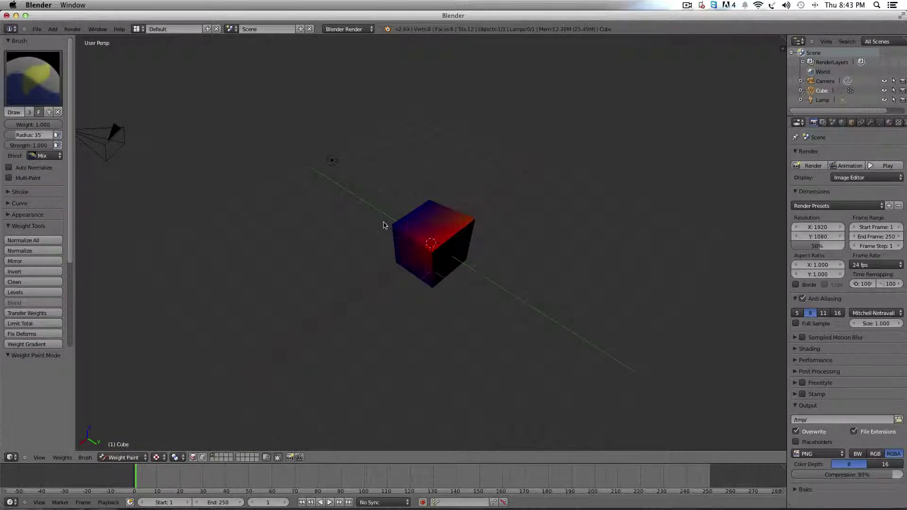
mouse_move(384, 226)
left_mouse_down()
mouse_move(421, 222)
mouse_move(382, 228)
left_mouse_up()
middle_click_drag(411, 258, 439, 244)
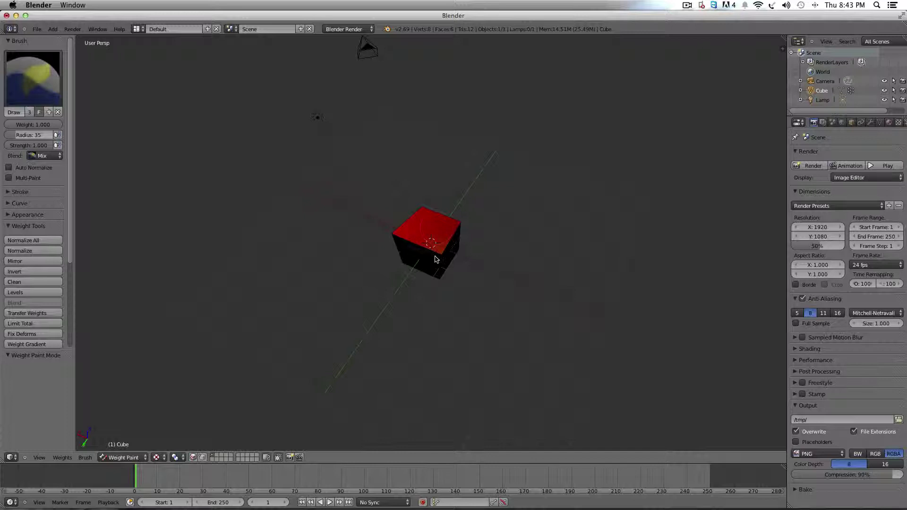
scroll(436, 259, "up", 10)
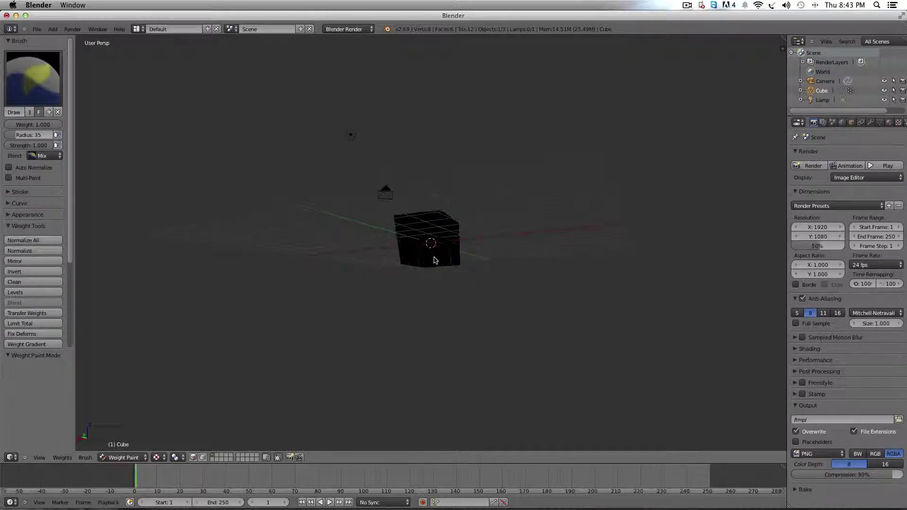
Switch the cube from Weight Paint to Texture Paint mode and look through its brush and projection settings.
scroll(435, 260, "up", 2)
scroll(392, 272, "down", 10)
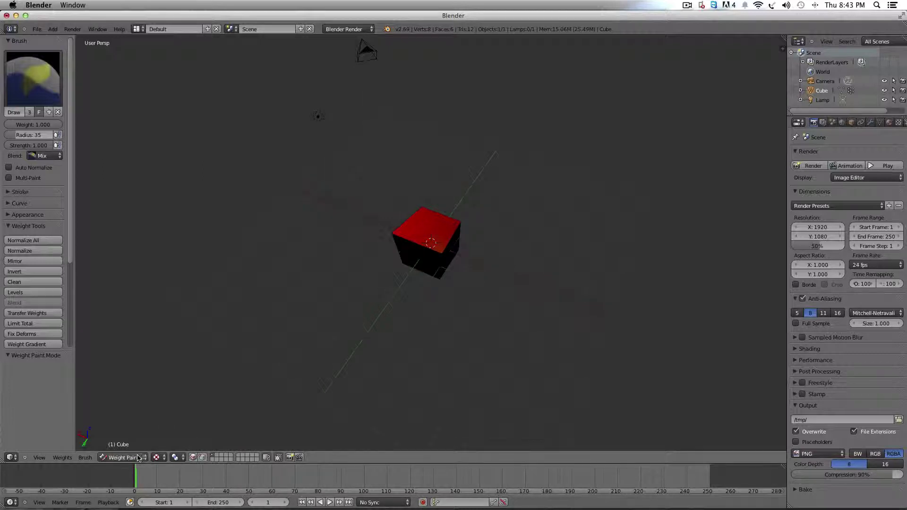
left_click(122, 458)
left_click(124, 396)
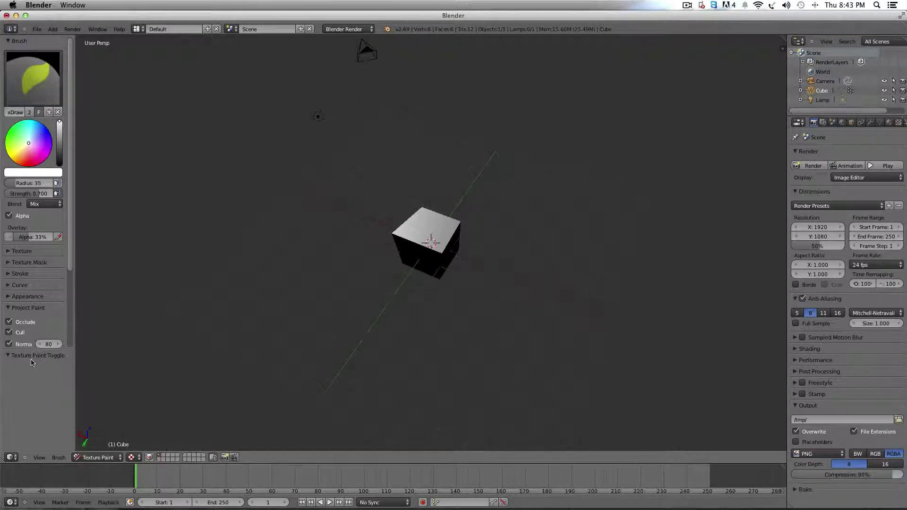
scroll(32, 360, "down", 5)
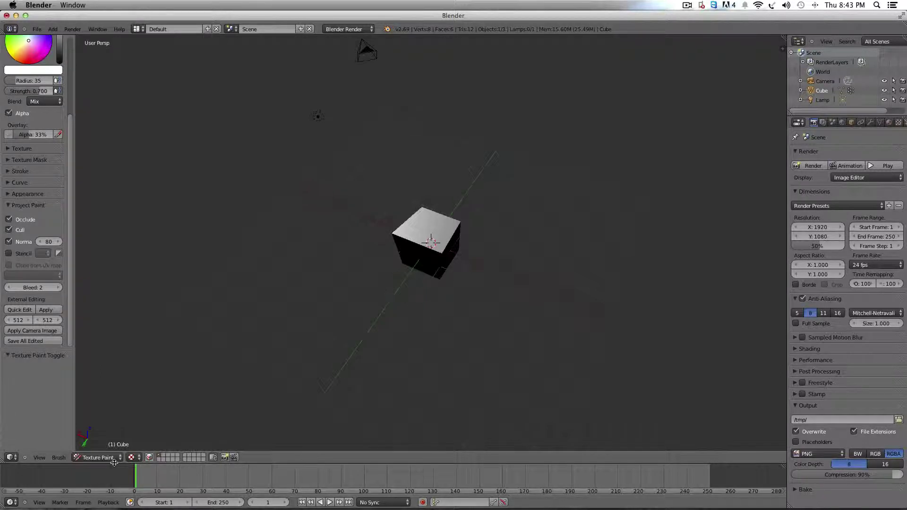
Return the cube to Object Mode and enter Edit Mode on it.
left_click(96, 458)
left_click(99, 449)
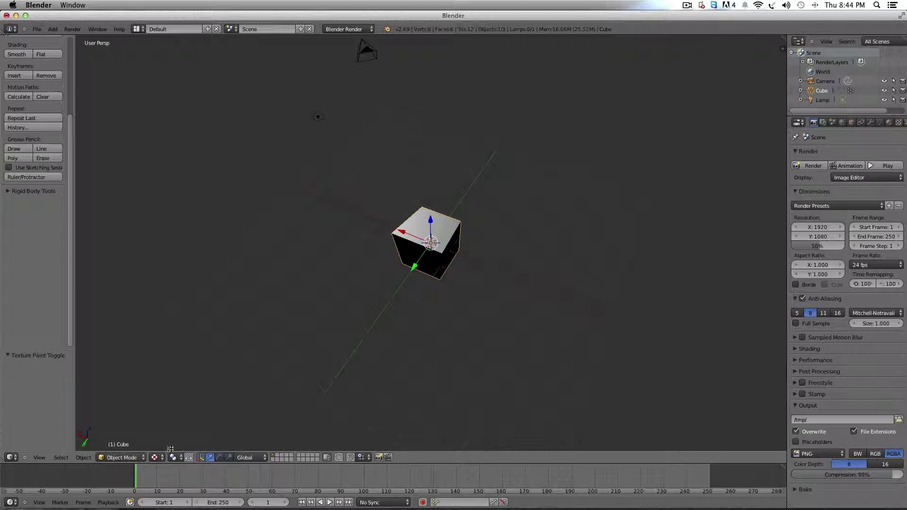
left_click(121, 457)
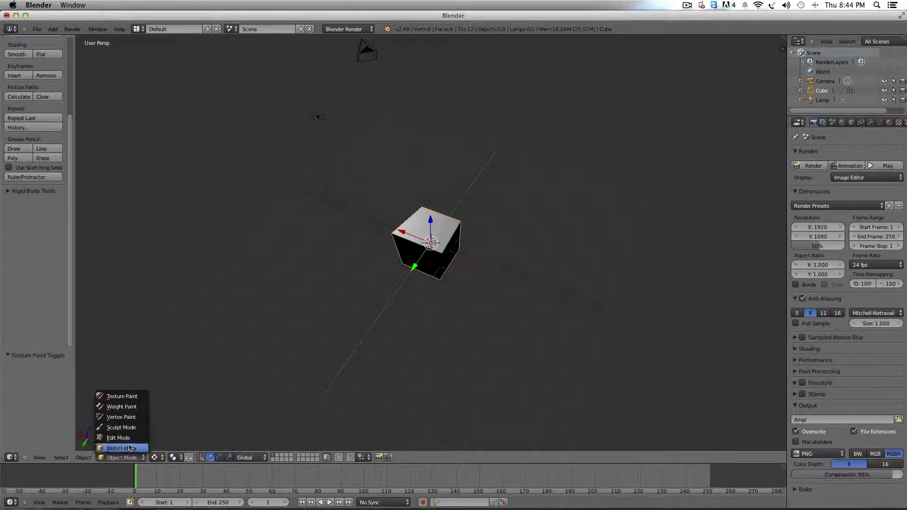
left_click(129, 436)
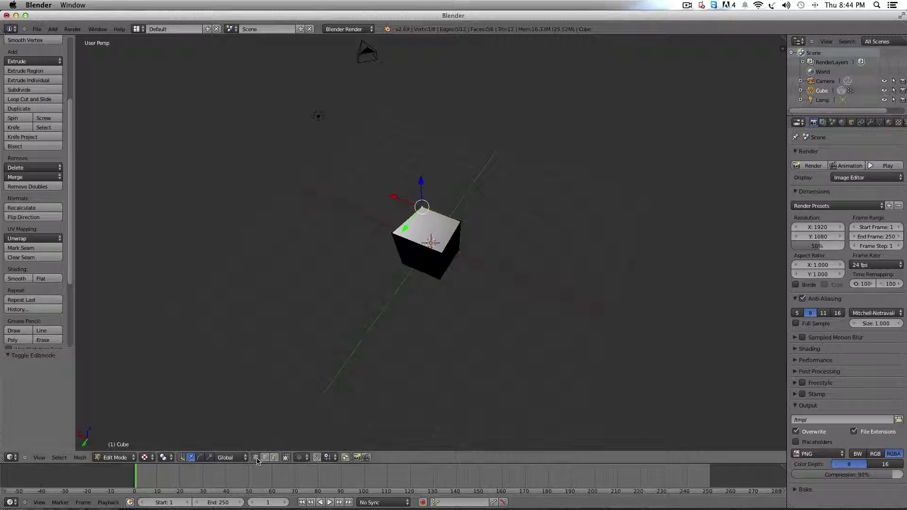
Select the cube's individual corner vertices one after another around its front face in vertex select mode.
right_click(445, 250)
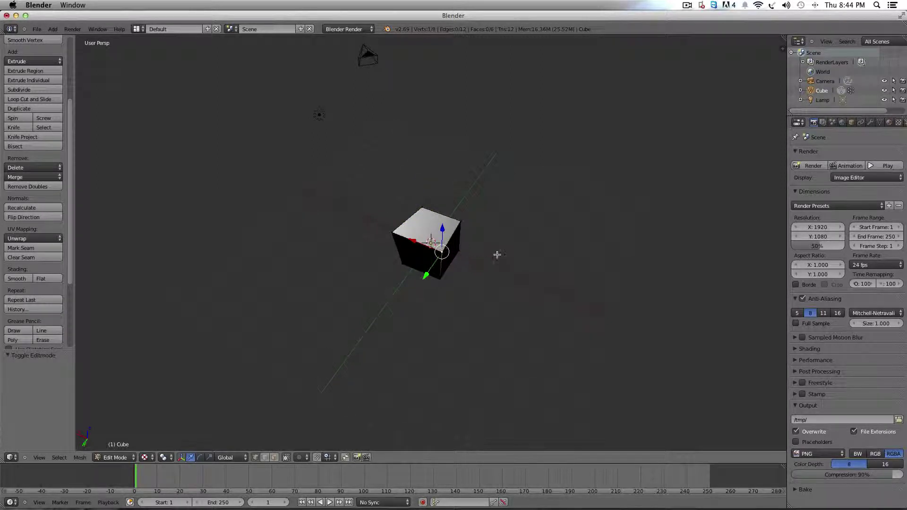
middle_click_drag(497, 254, 460, 236)
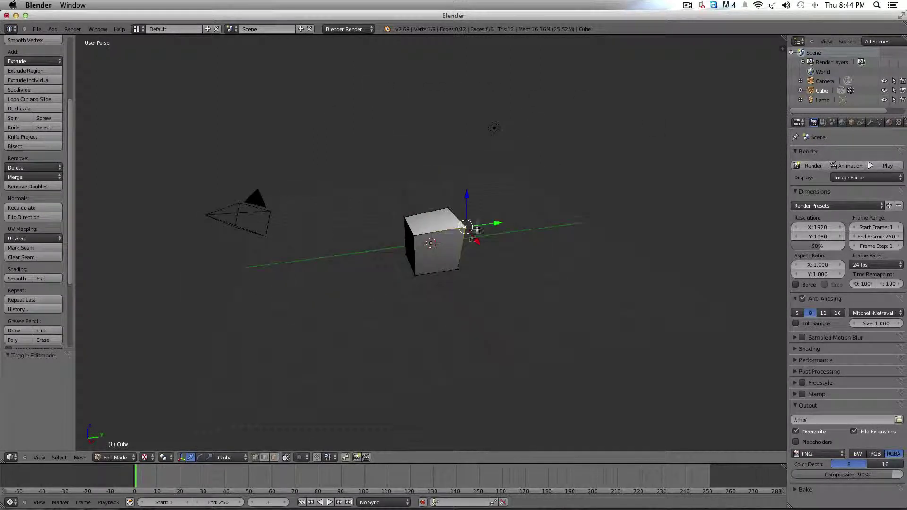
right_click(414, 235)
right_click(414, 274)
right_click(458, 269)
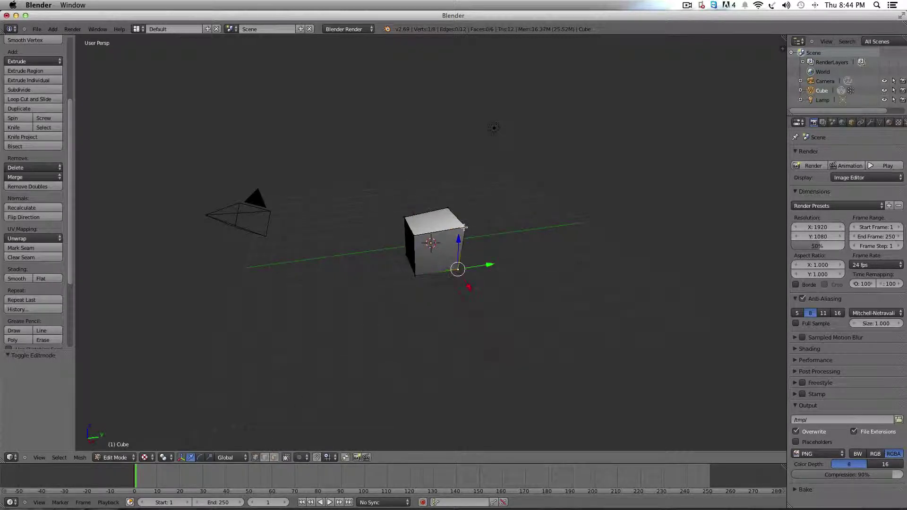
right_click(464, 227)
right_click(415, 239)
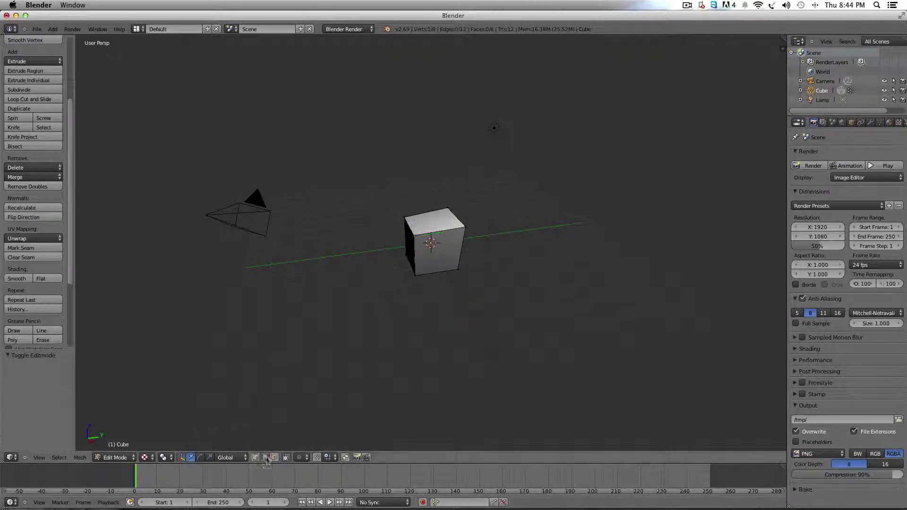
Select the front face's edges one at a time in edge select mode and move its lower edge -0.046 along X.
right_click(445, 231)
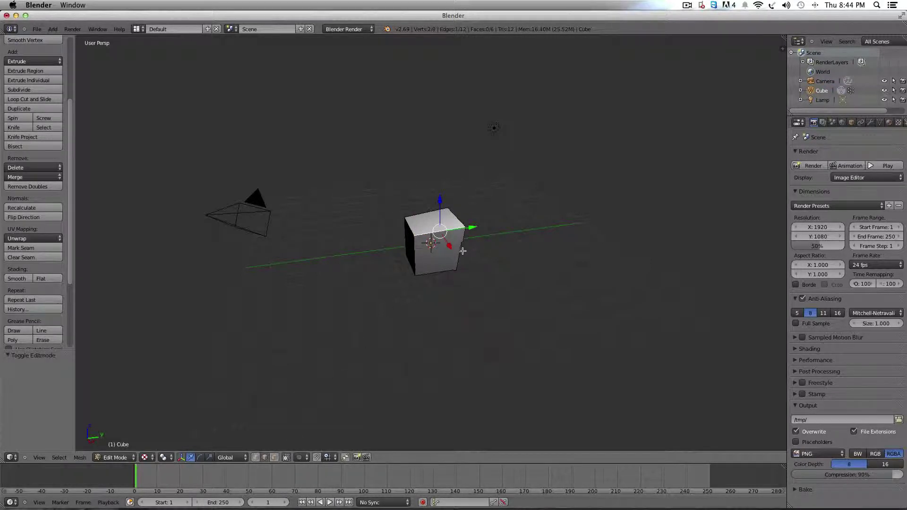
right_click(465, 248)
right_click(445, 276)
mouse_move(446, 289)
left_mouse_down()
mouse_move(452, 302)
mouse_move(448, 286)
left_mouse_up()
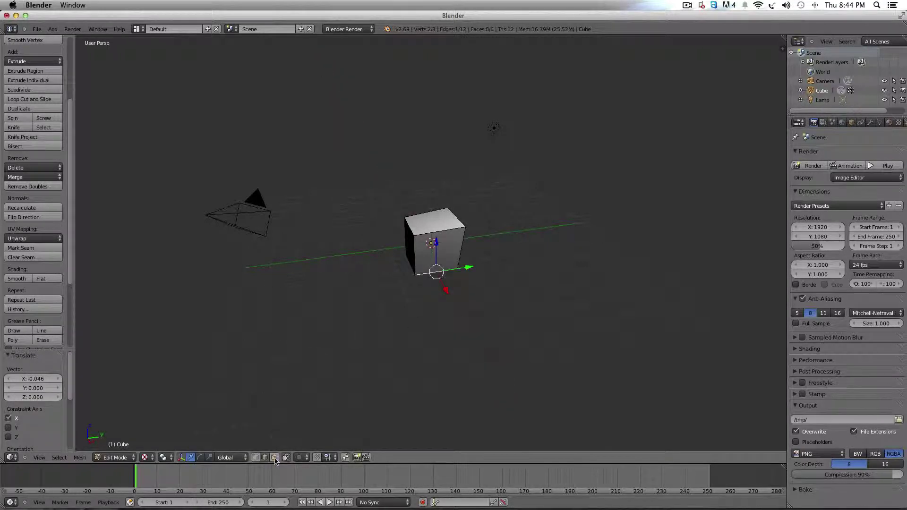
Select only the cube's front face in face select mode and move it -0.897 along X.
key("a")
right_click(445, 247)
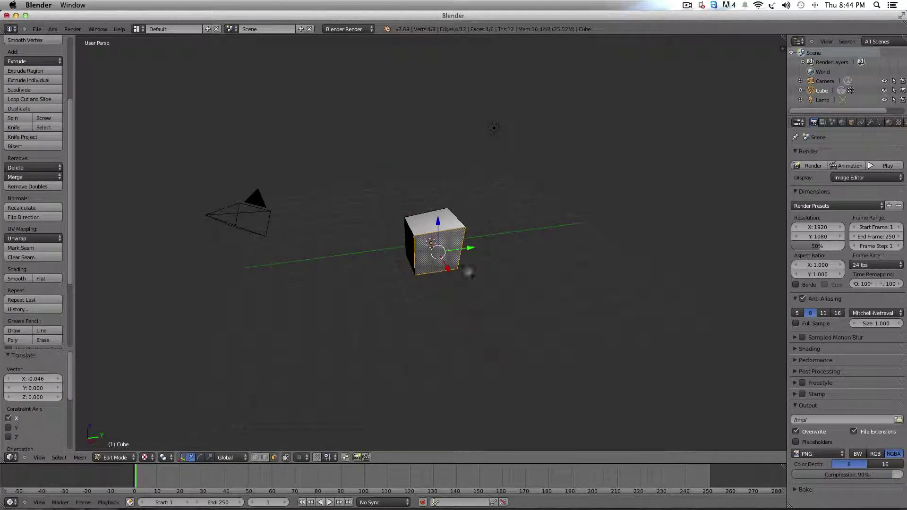
mouse_move(450, 270)
left_mouse_down()
mouse_move(456, 276)
mouse_move(444, 259)
left_mouse_up()
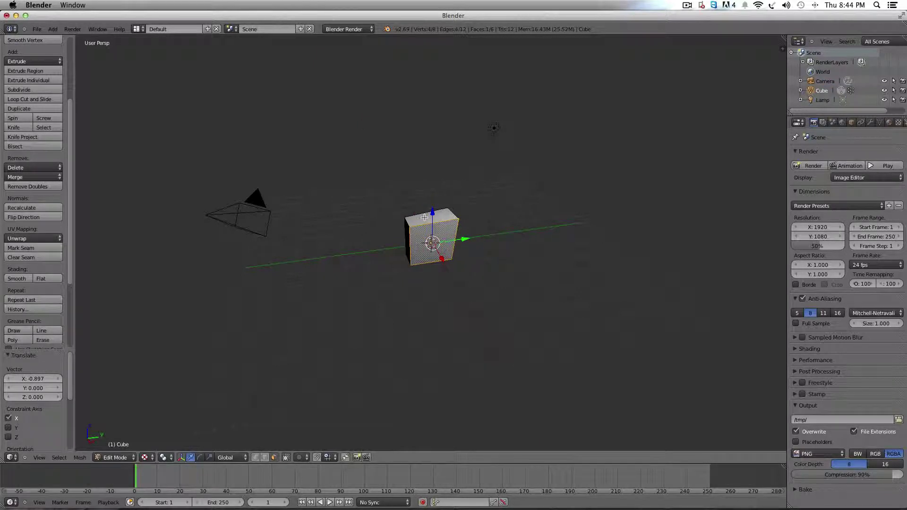
Select the cube's top and front faces together and move them 3.034 along X.
right_click(423, 217)
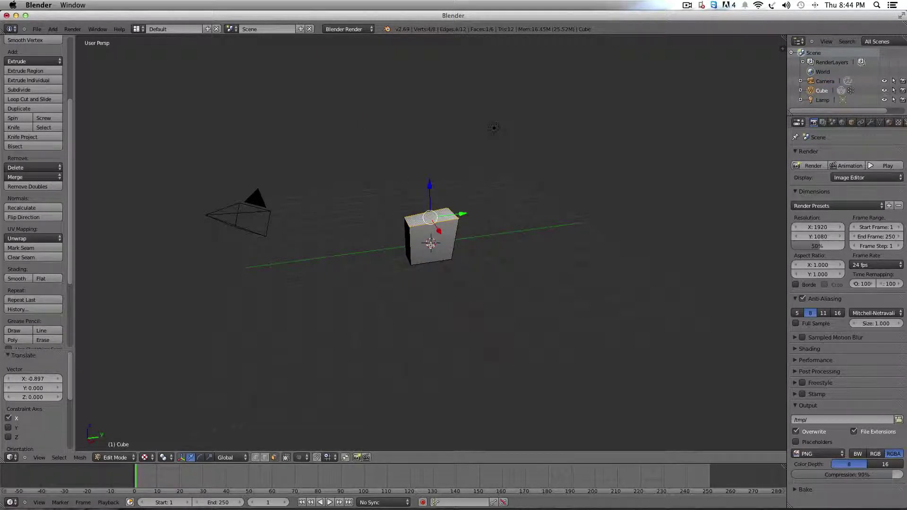
right_click(430, 244, "shift")
key("g")
key("x")
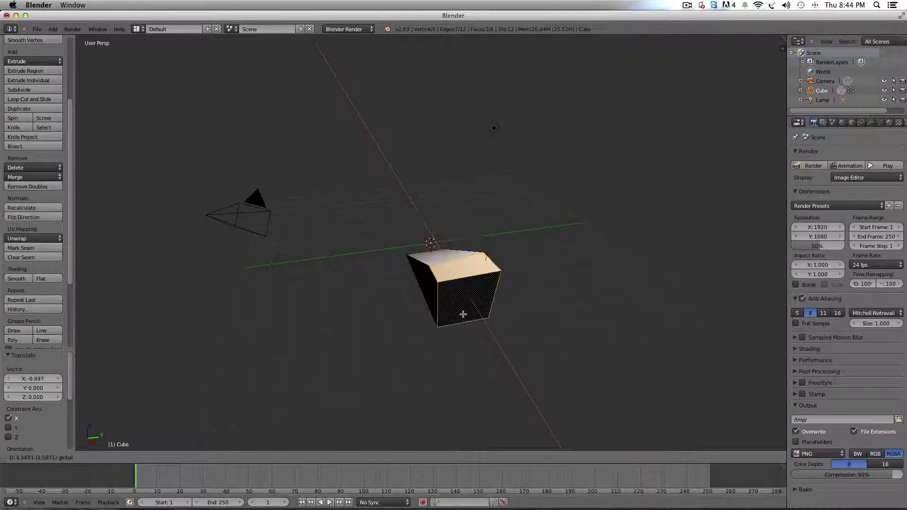
left_click(433, 284)
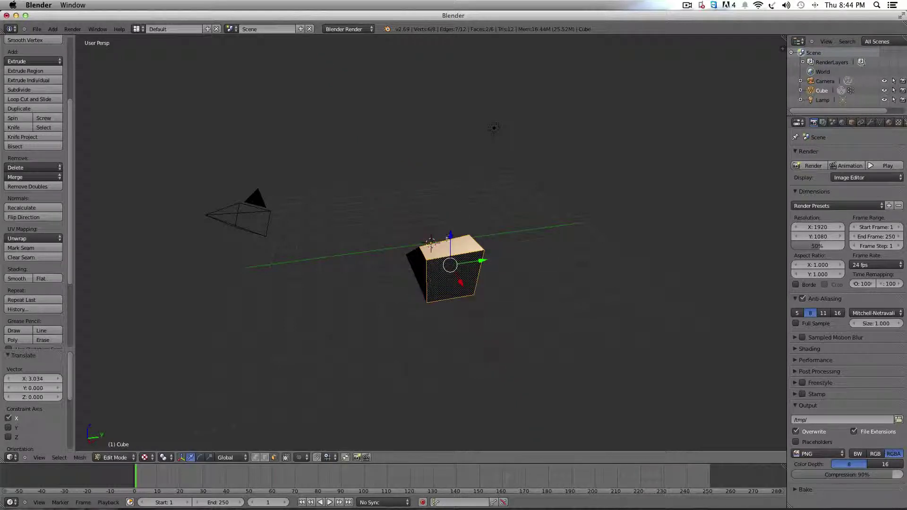
Remove the front face from the selection and move the top face -0.042 along Z and -0.662 along X.
right_click(451, 278, "shift")
key("g")
key("z")
left_click(460, 306)
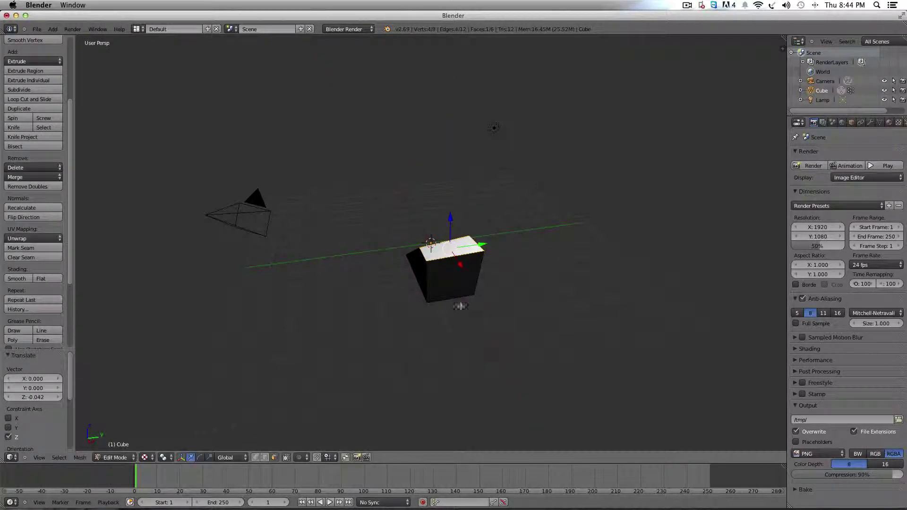
key("g")
key("x")
left_click(457, 265)
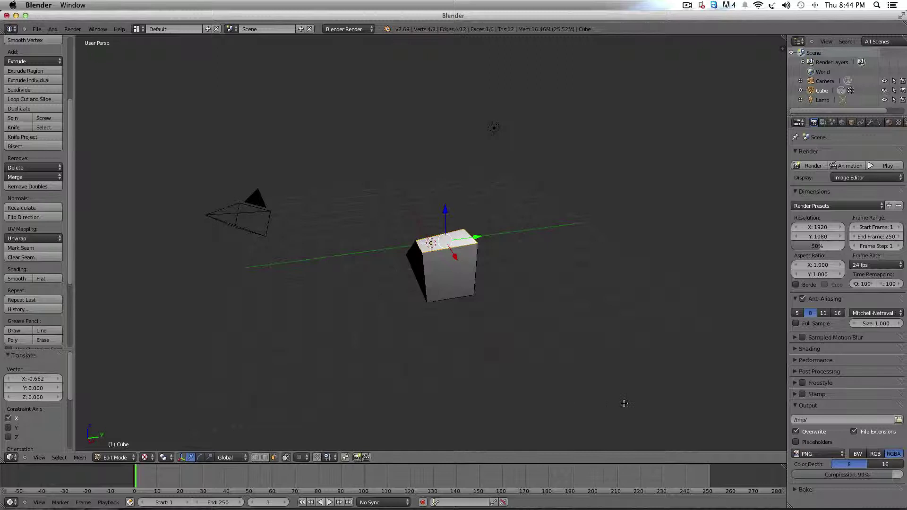
Select the whole mesh and move it -1.704 along X back toward the scene's centre.
key("a")
key("a")
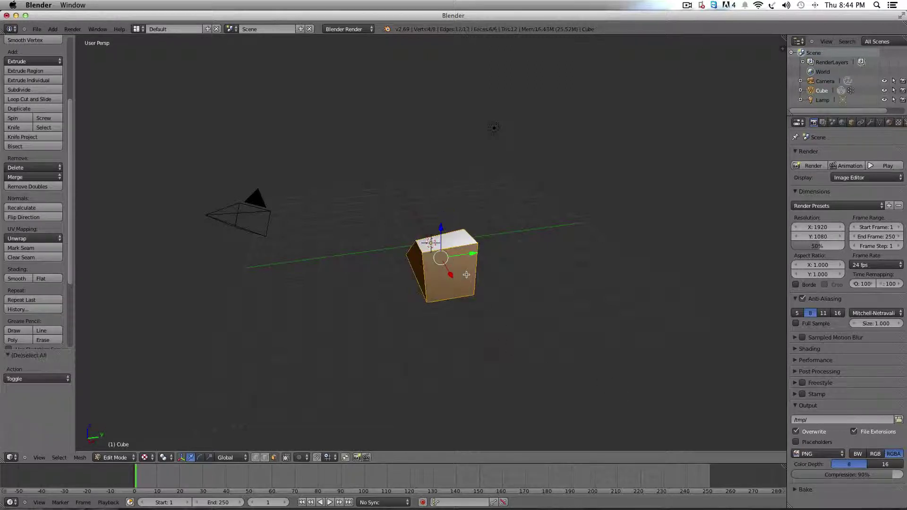
left_click_drag(450, 276, 439, 256)
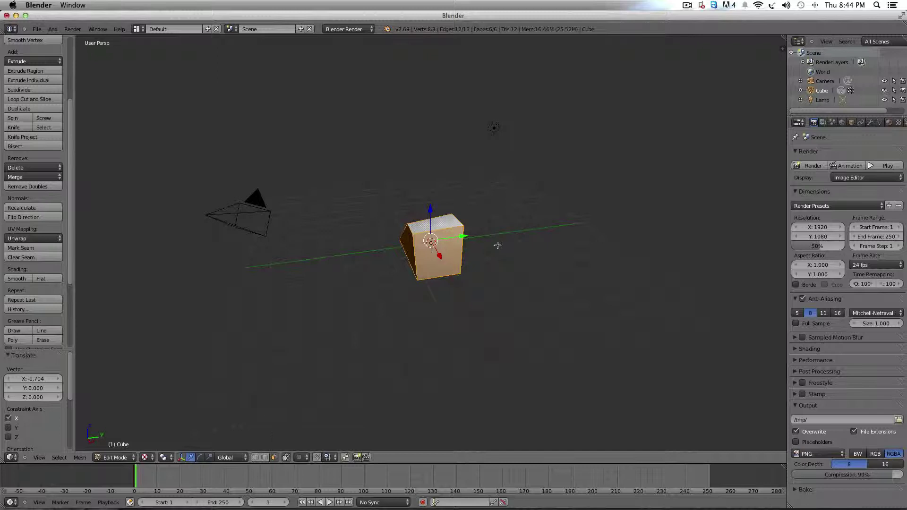
Turn off limiting selection to visible geometry and select vertices through the front face, including a hidden one at the back.
left_click(287, 458)
right_click(418, 272)
mouse_move(445, 313)
middle_mouse_down()
mouse_move(451, 306)
mouse_move(443, 318)
middle_mouse_up()
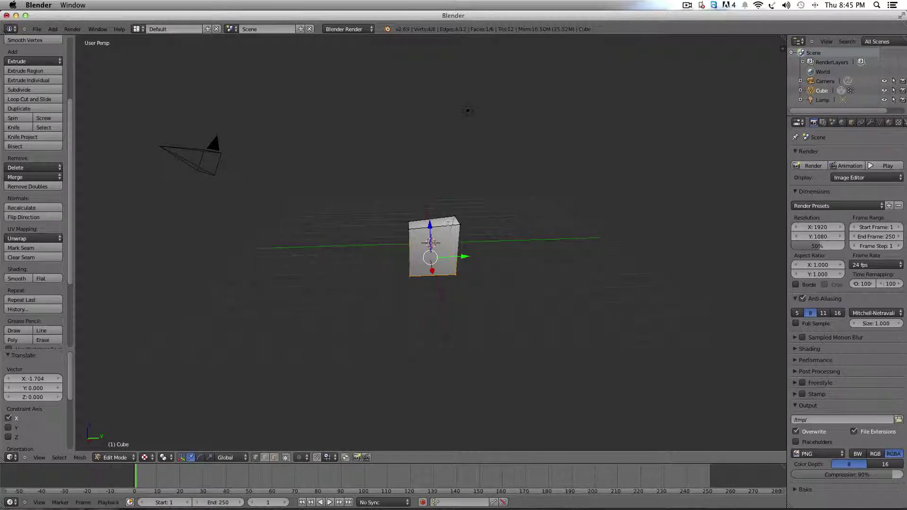
right_click(455, 274)
right_click(410, 275)
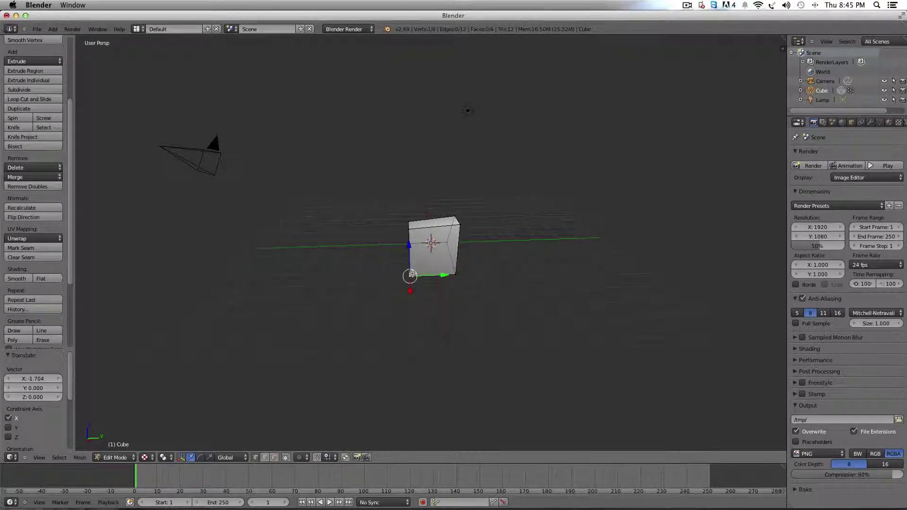
right_click(447, 243)
scroll(507, 259, "right", 5)
scroll(508, 259, "left", 5)
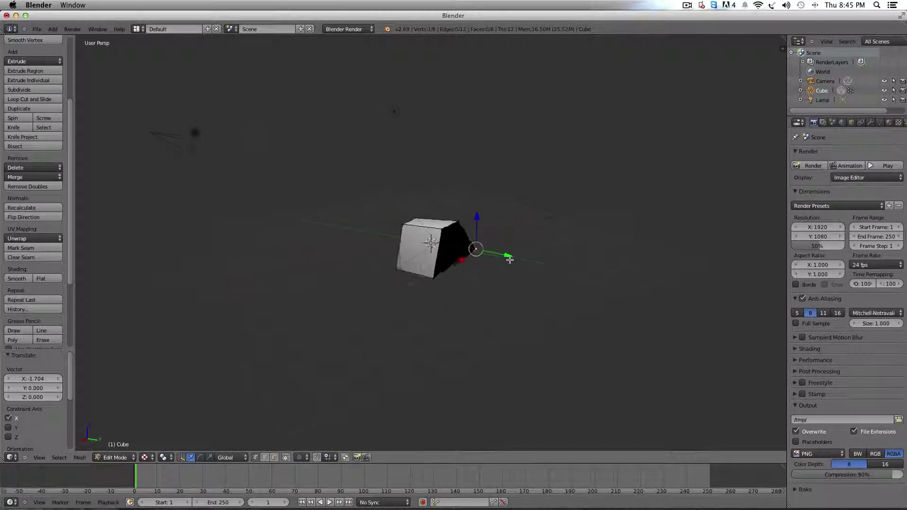
scroll(509, 259, "left", 1)
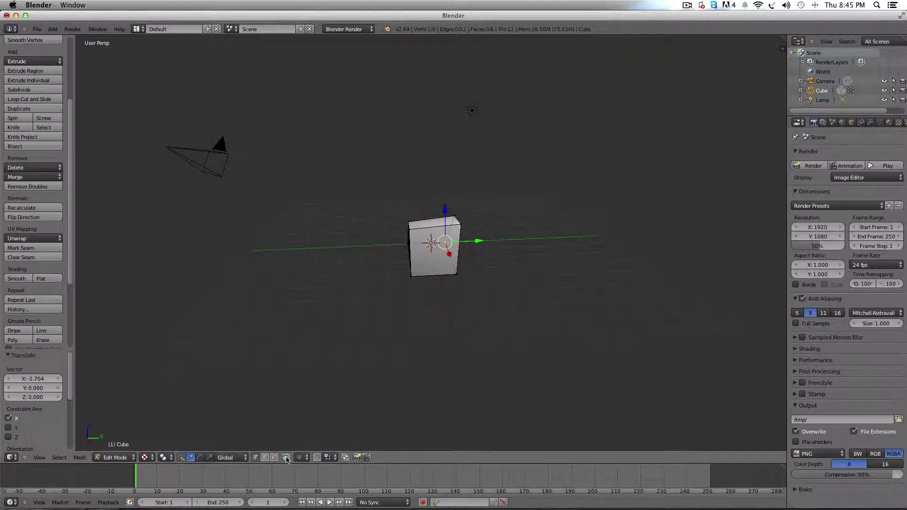
Limit selection to visible geometry again, select the front face's lower corner vertices in turn and place the 3D cursor on that face.
right_click(413, 278)
right_click(455, 273)
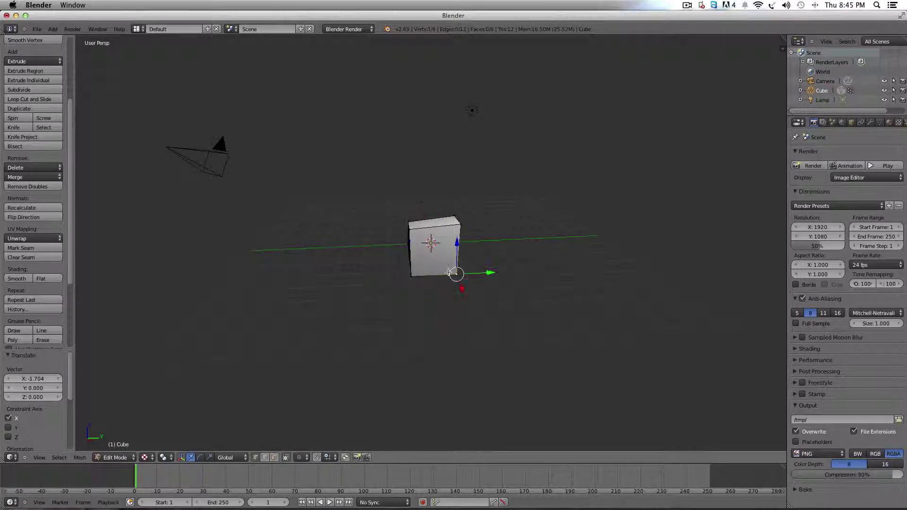
right_click(415, 276)
left_click(444, 246)
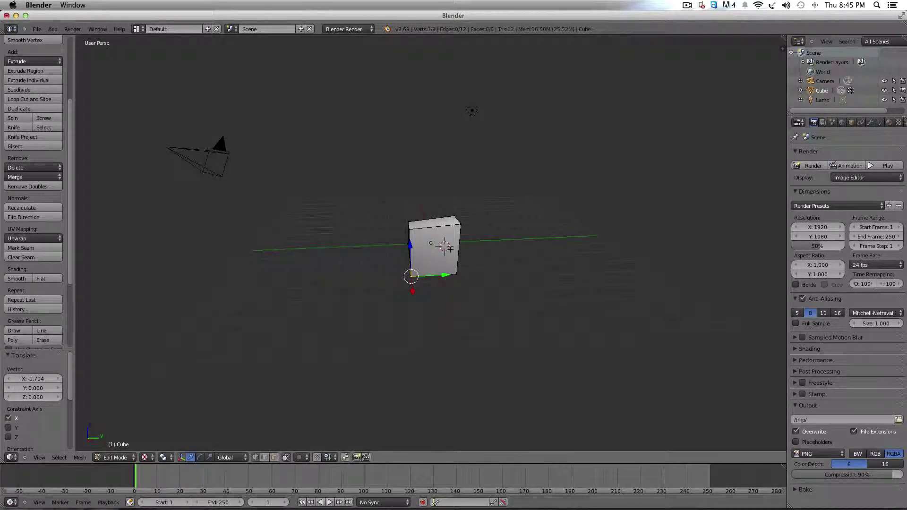
middle_click_drag(449, 249, 422, 249)
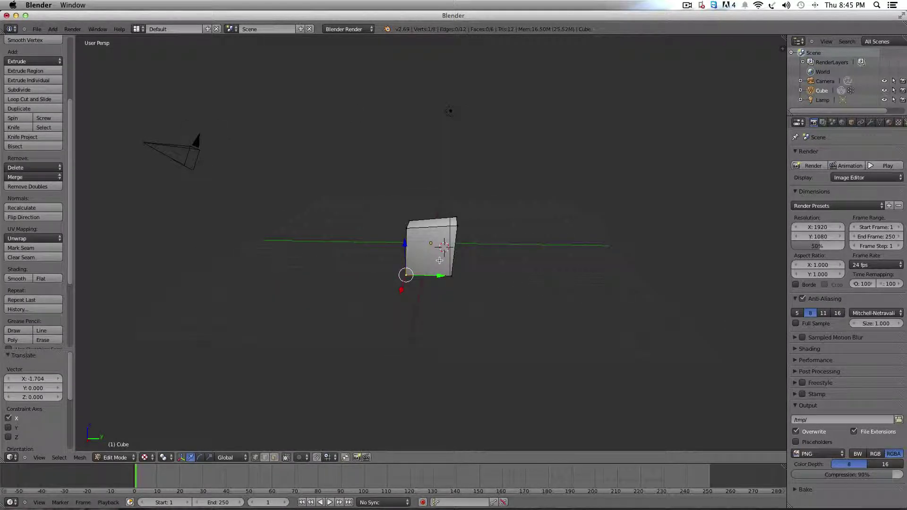
middle_click_drag(443, 260, 482, 263)
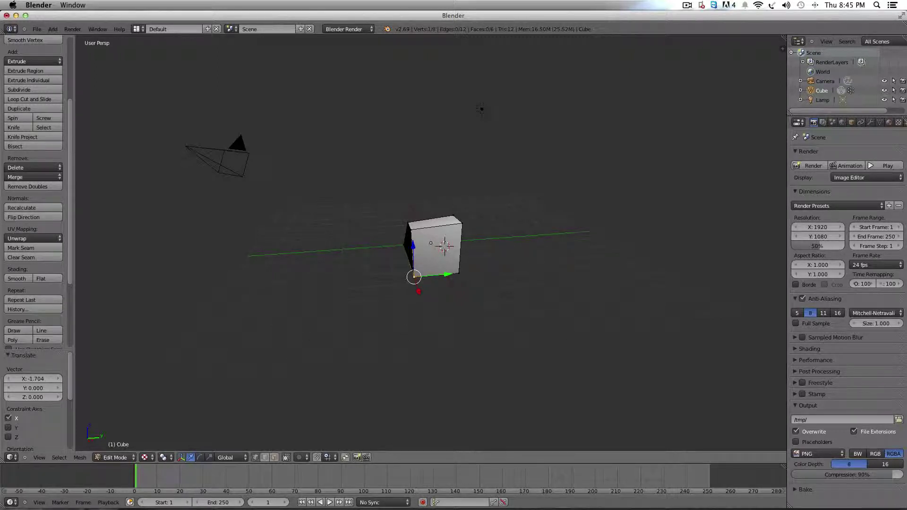
Return the cube to Object Mode and display an empty scene layer.
left_click(112, 458)
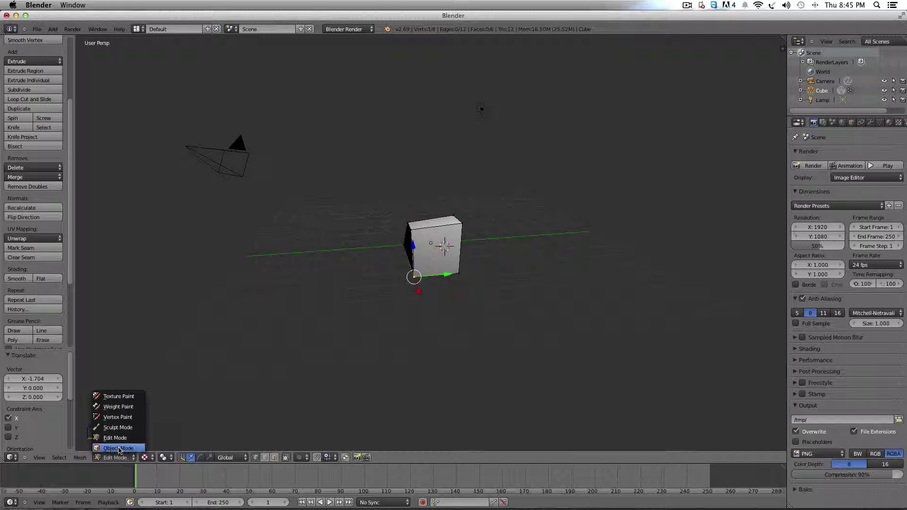
left_click(118, 449)
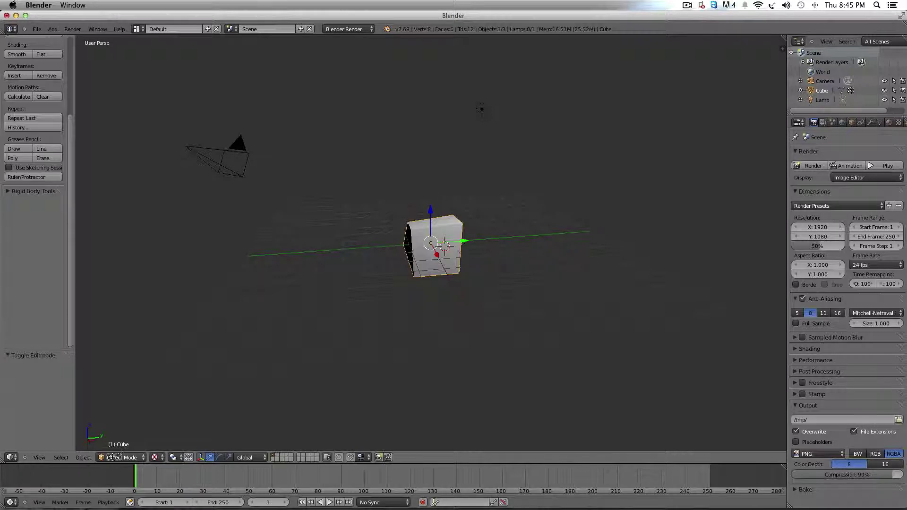
left_click(284, 455)
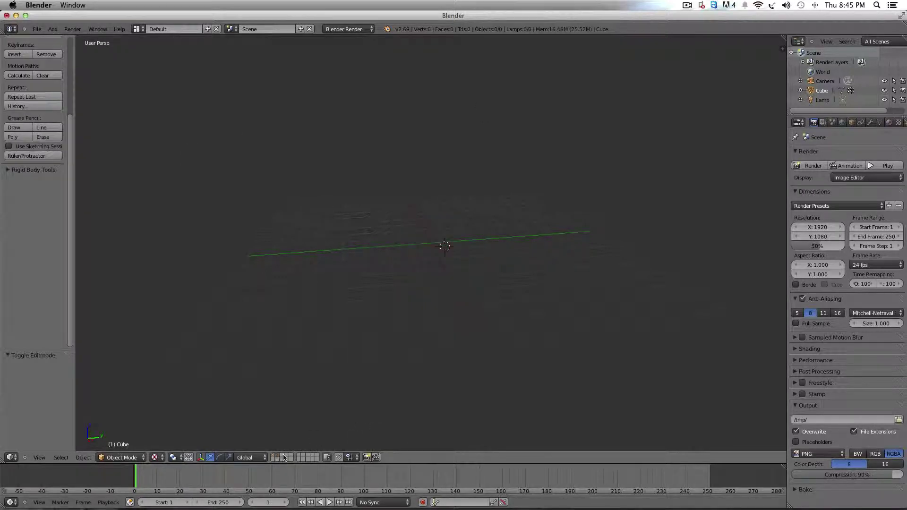
Add a plane mesh on the empty layer and raise it 1.434 along Z.
left_click(53, 29)
mouse_move(71, 38)
left_click(119, 38)
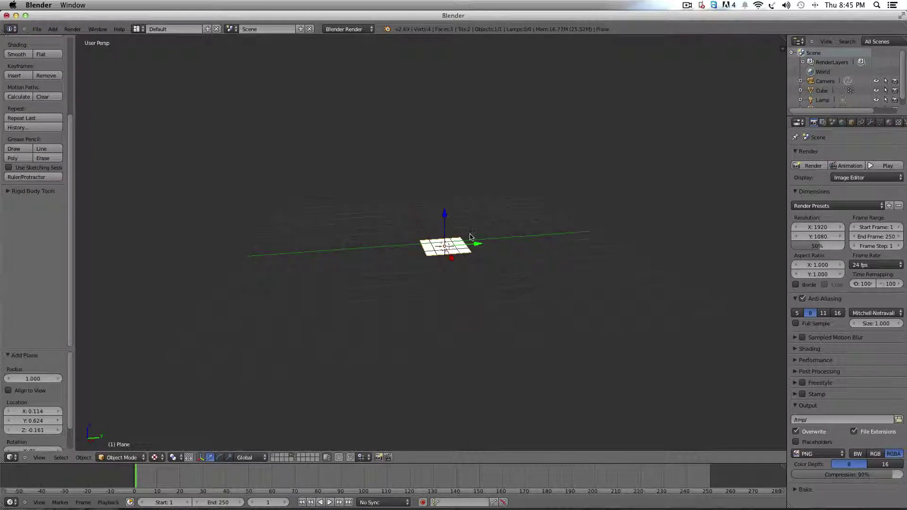
left_click_drag(444, 219, 445, 187)
Show the first layer with the cube, then switch back to the layer holding the plane.
left_click(273, 457)
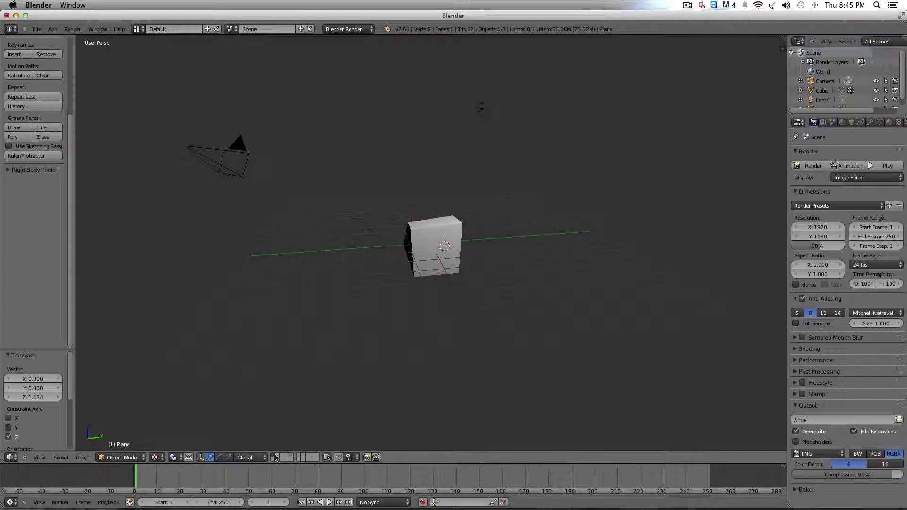
left_click(291, 456)
left_click(291, 461)
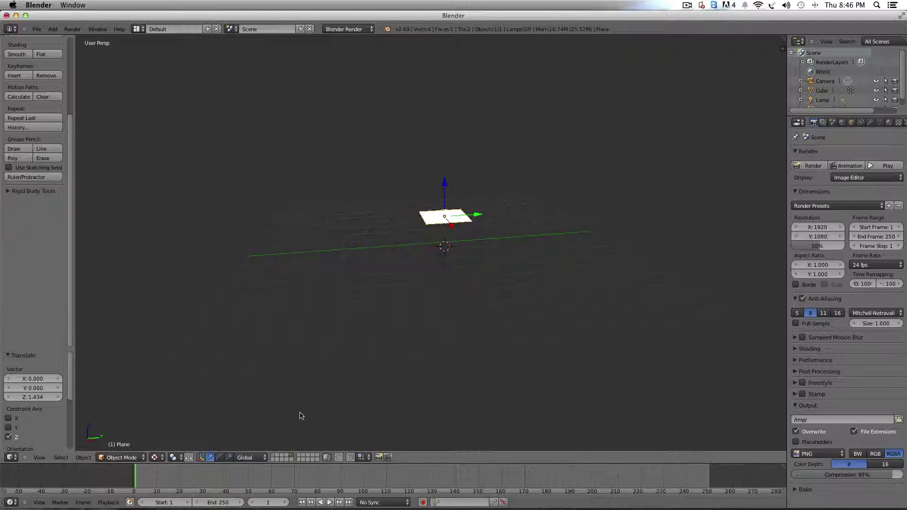
Alternate between the first scene layer and the plane's layer, ending with the first layer and its cube displayed.
left_click(273, 455)
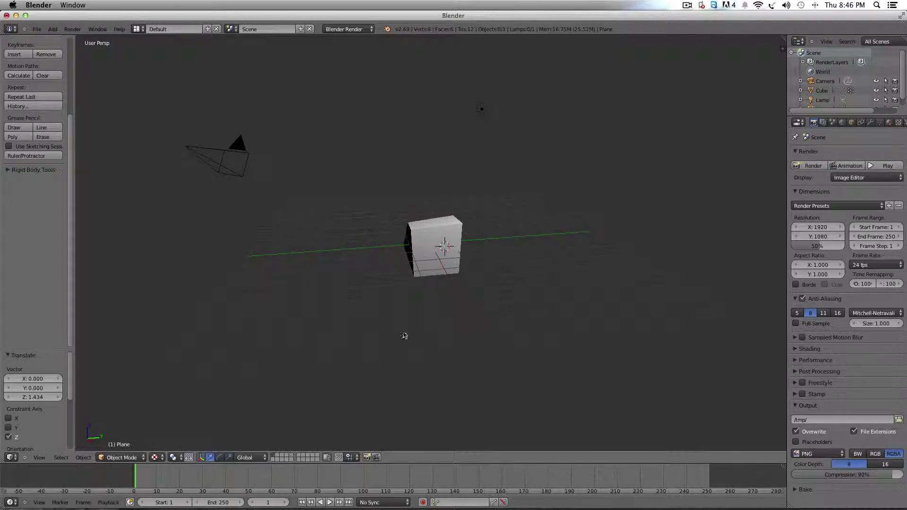
middle_click_drag(296, 442, 292, 441)
left_click(290, 456)
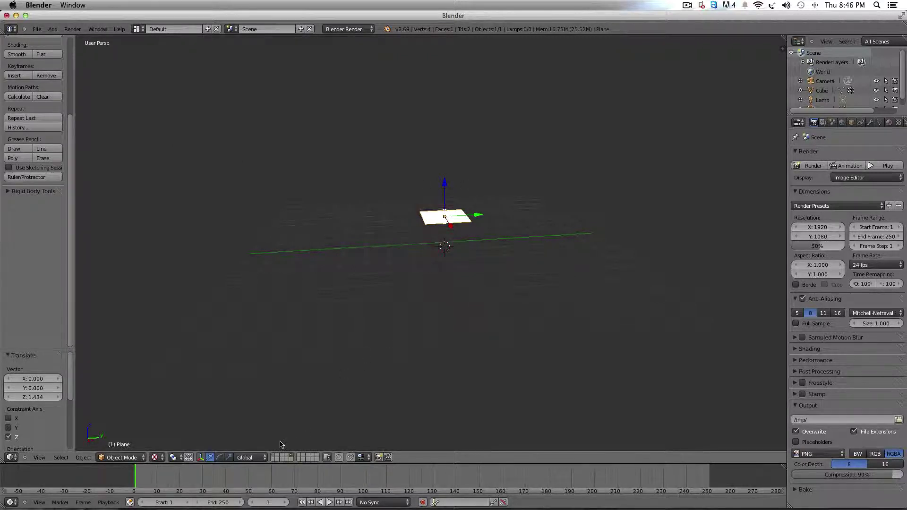
left_click(275, 460)
left_click(275, 455)
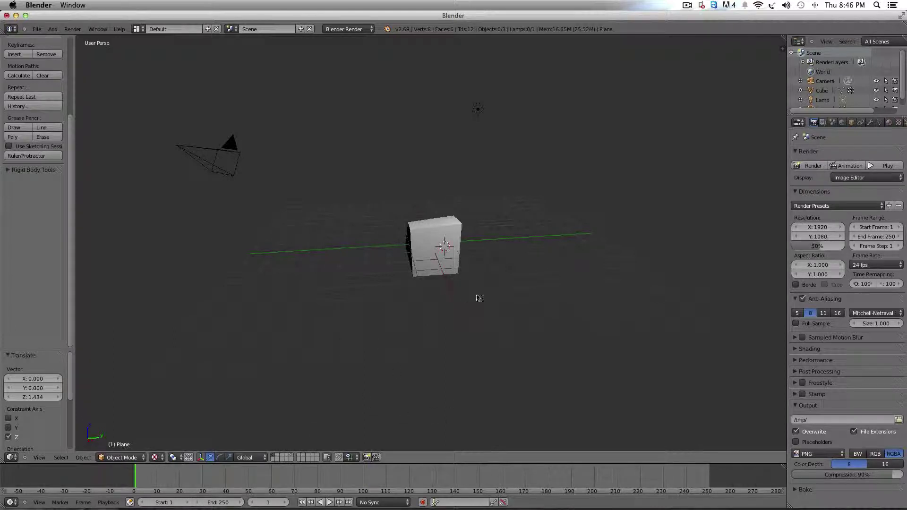
Make an OpenGL render of the active viewport showing the cube's dark side in Object Mode, and close the render result.
middle_click_drag(476, 299, 457, 289)
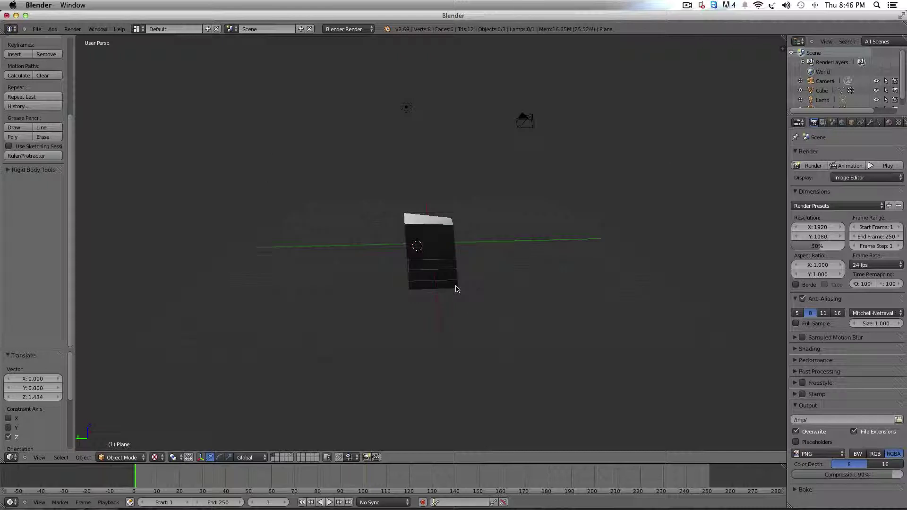
left_click(124, 457)
left_click(125, 450)
left_click(366, 457)
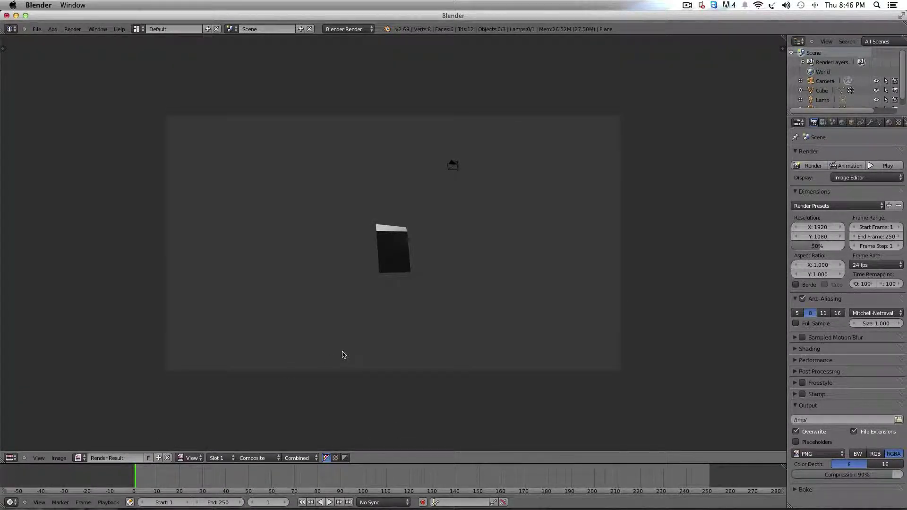
key("Escape")
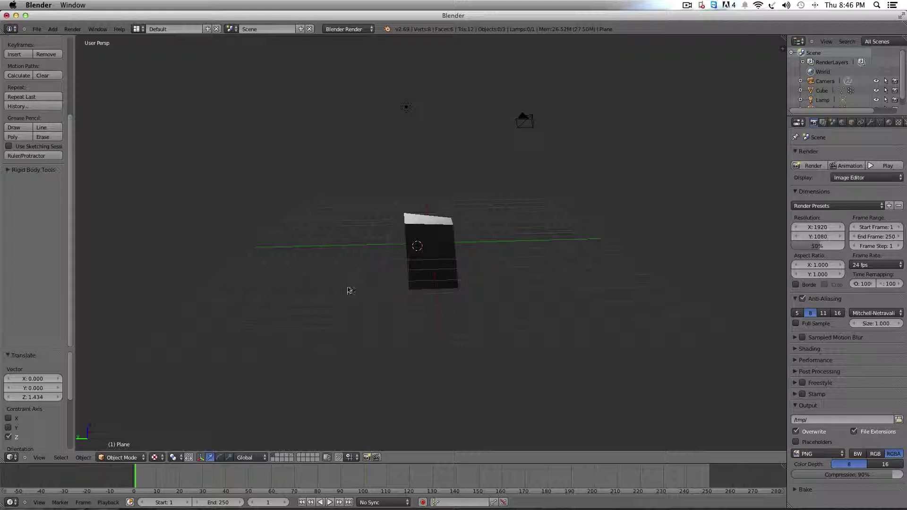
middle_click_drag(231, 394, 261, 390)
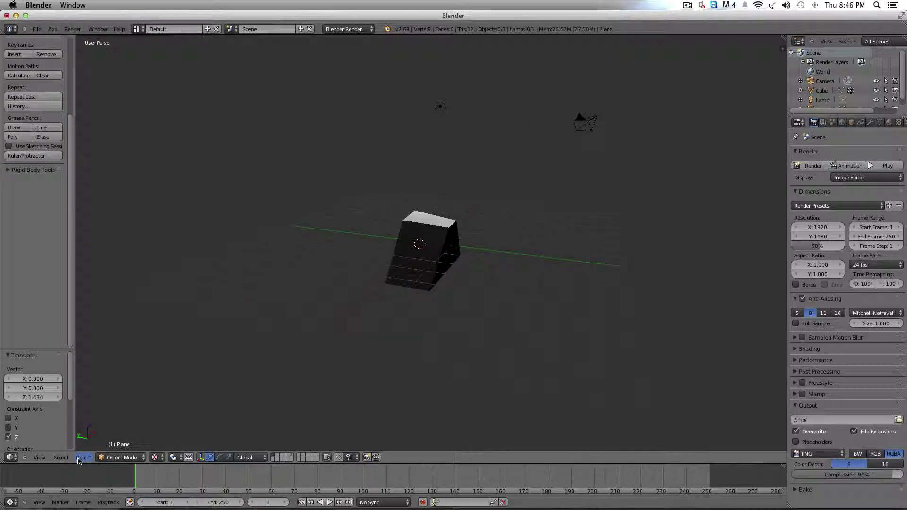
left_click(62, 459)
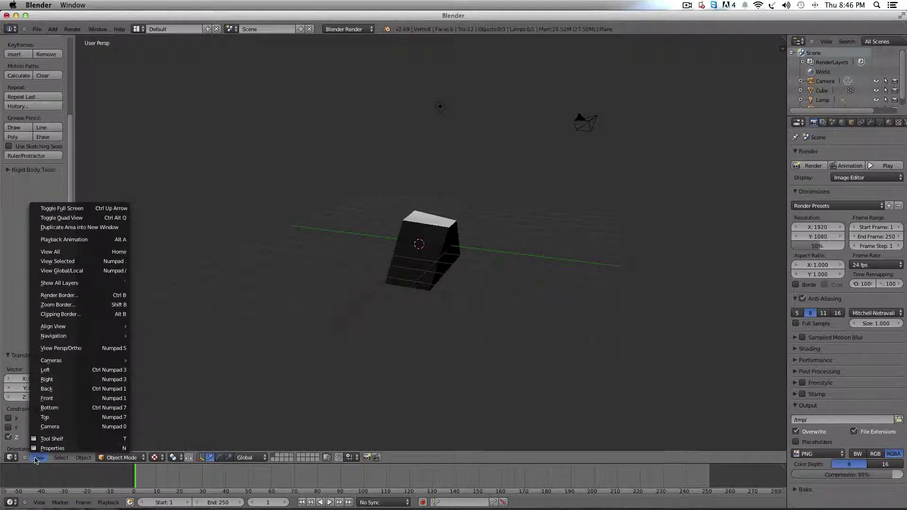
left_click(39, 459)
left_click(62, 458)
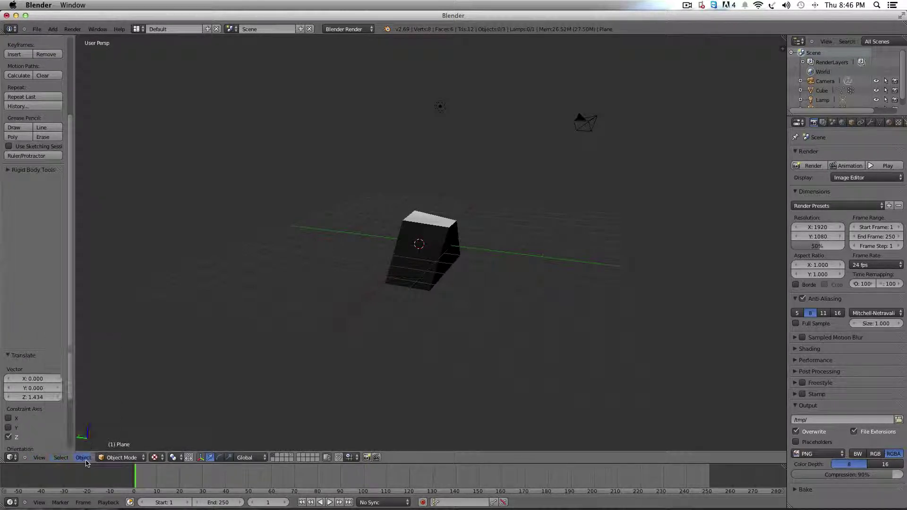